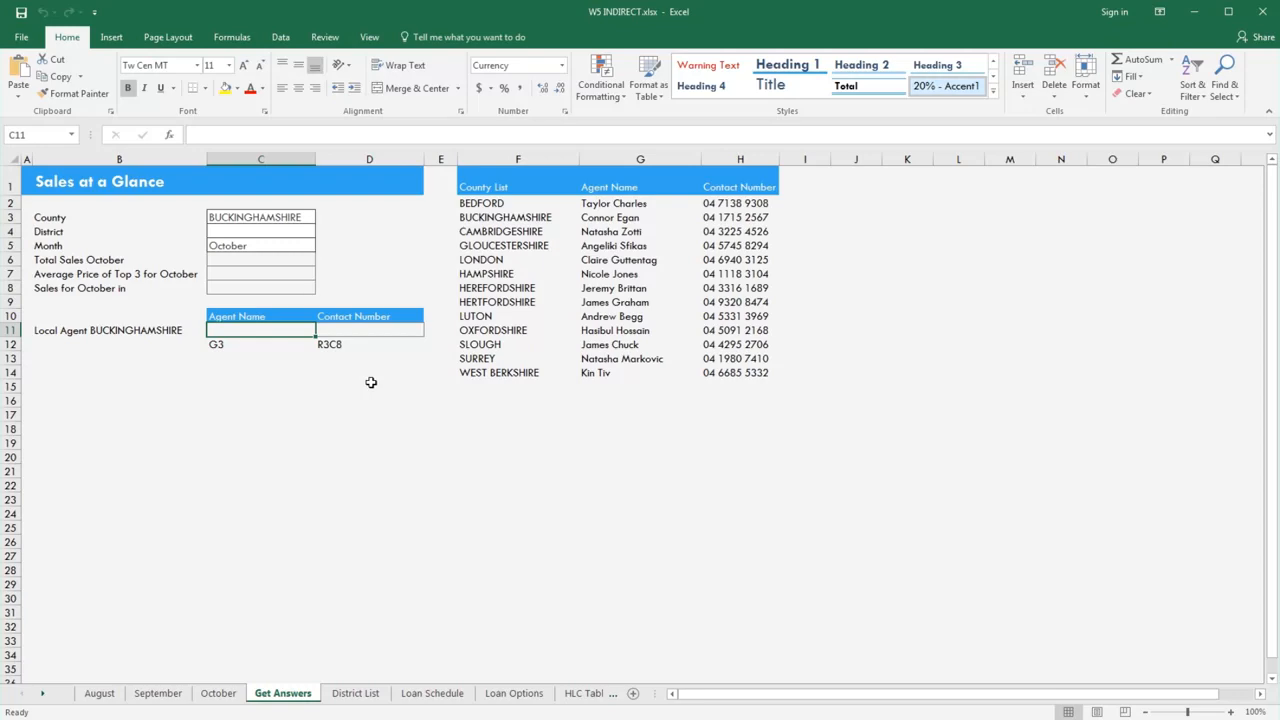
Review the August, September and October sales sheets and the October table's name, ending on the Get Answers sheet.
{"action": "left_click", "coordinate": [108, 694]}
{"action": "left_click", "coordinate": [160, 694]}
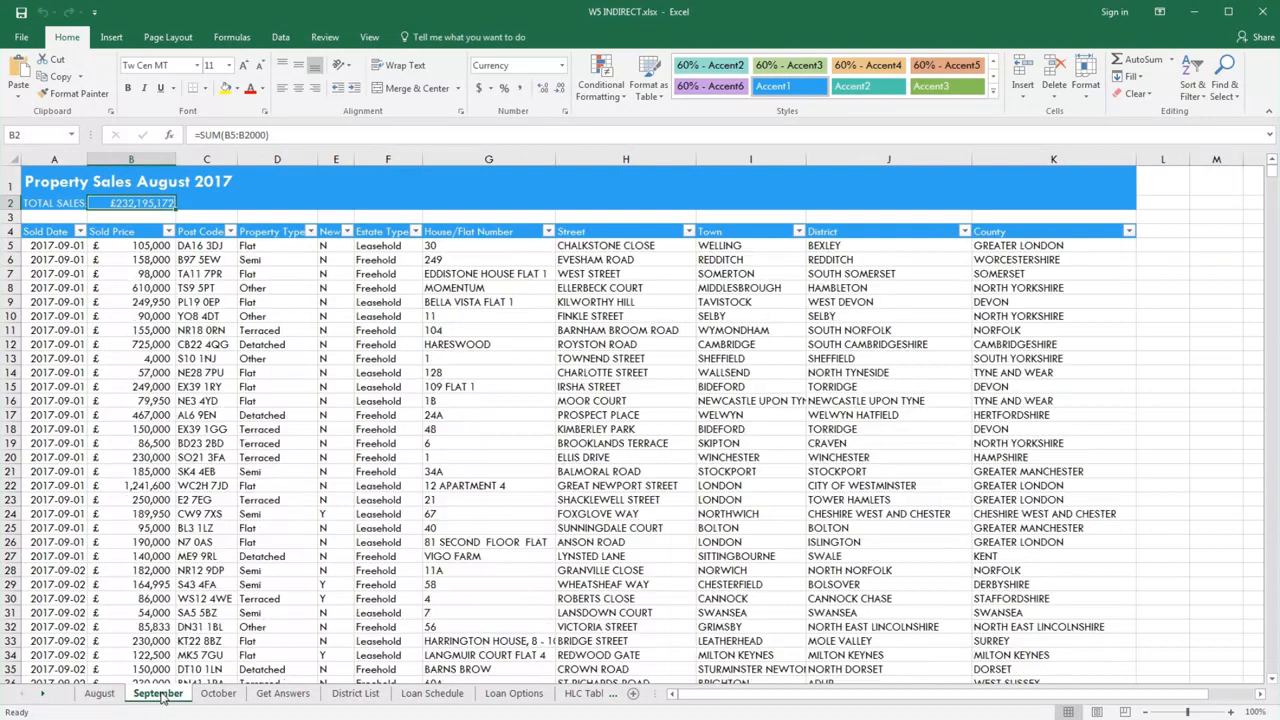
{"action": "left_click", "coordinate": [218, 694]}
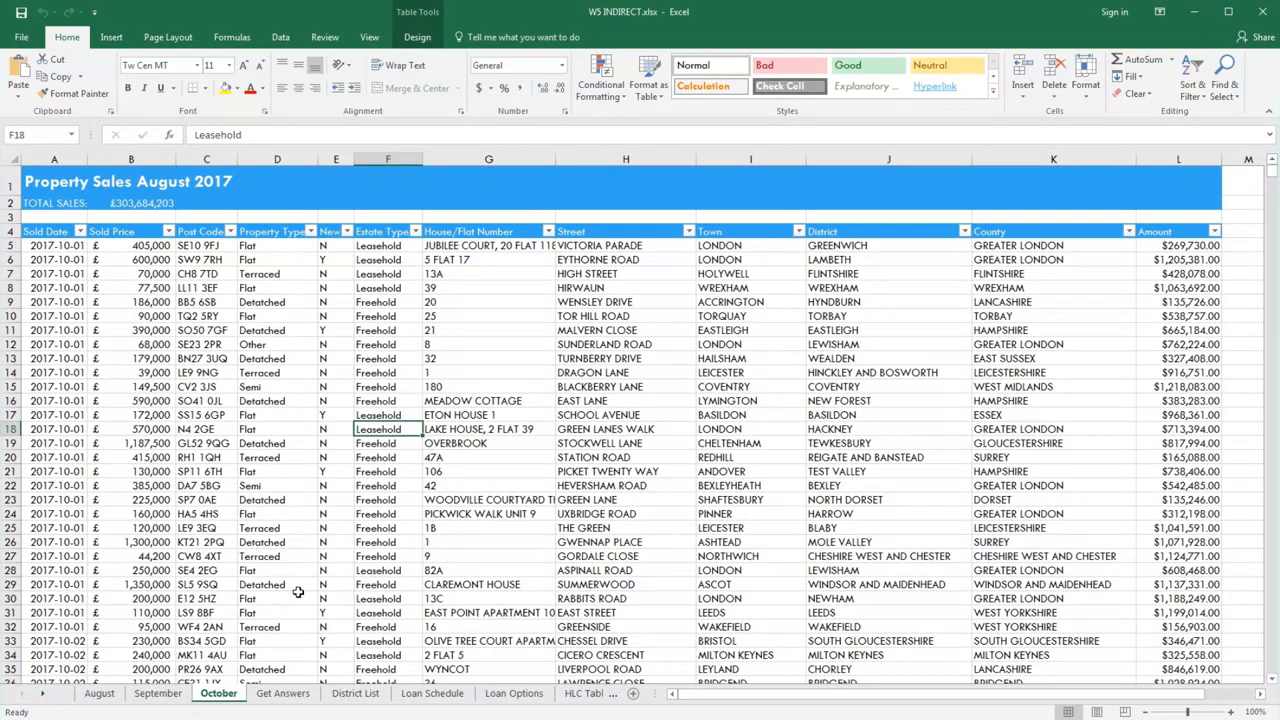
{"action": "left_click", "coordinate": [434, 42]}
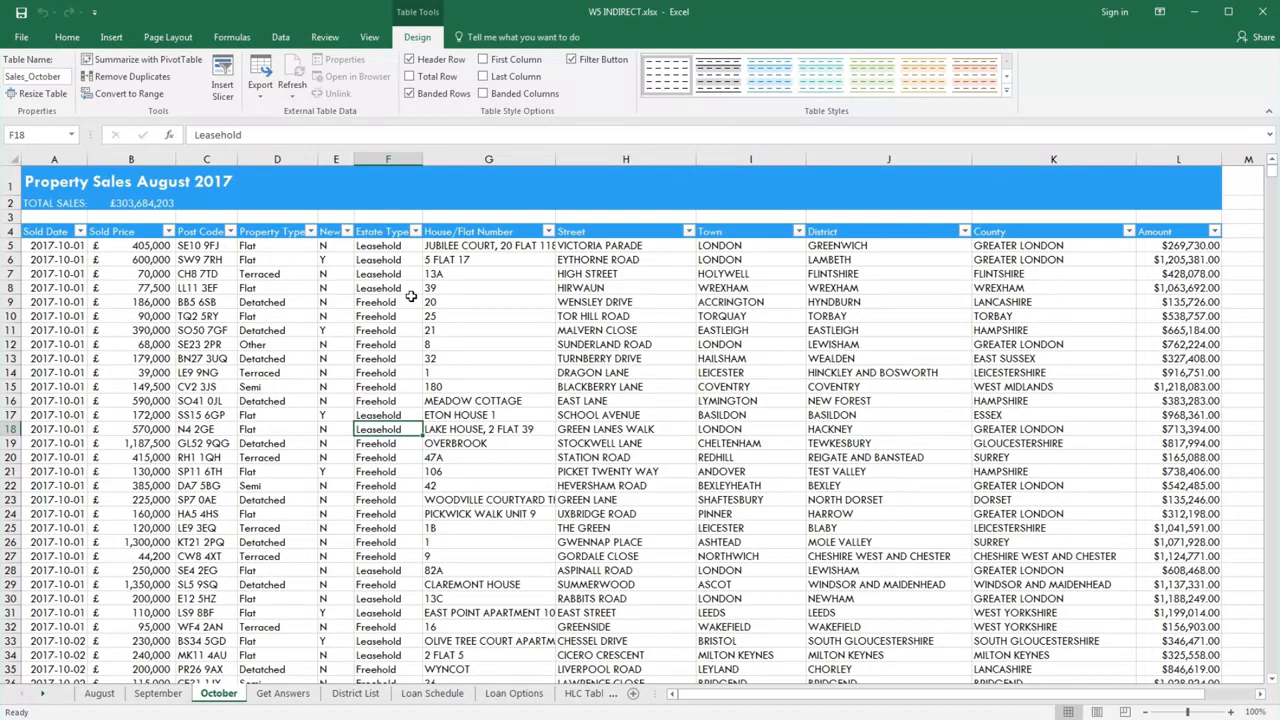
{"action": "left_click", "coordinate": [285, 694]}
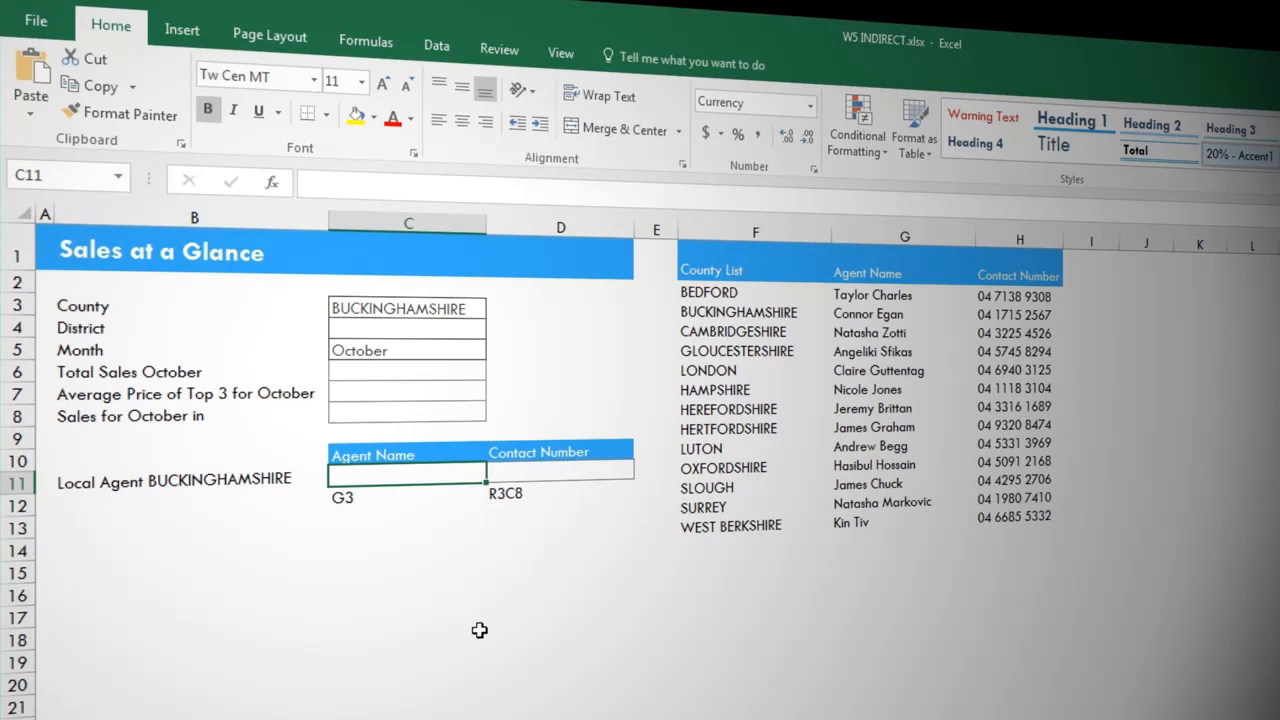
Enter =INDIRECT(C12) in cell C11 to return the agent name through the A1-style reference text in C12.
{"action": "type", "text": "="}
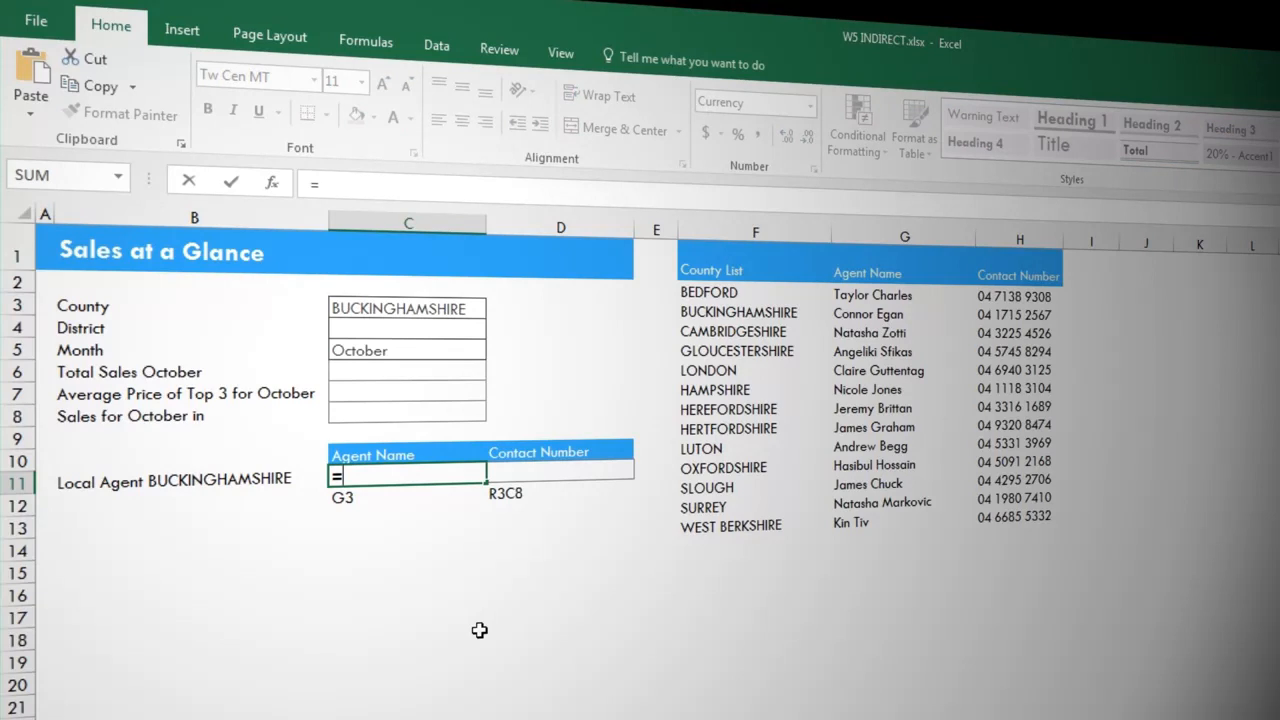
{"action": "type", "text": "ind"}
{"action": "key", "text": "Down"}
{"action": "key", "text": "Tab"}
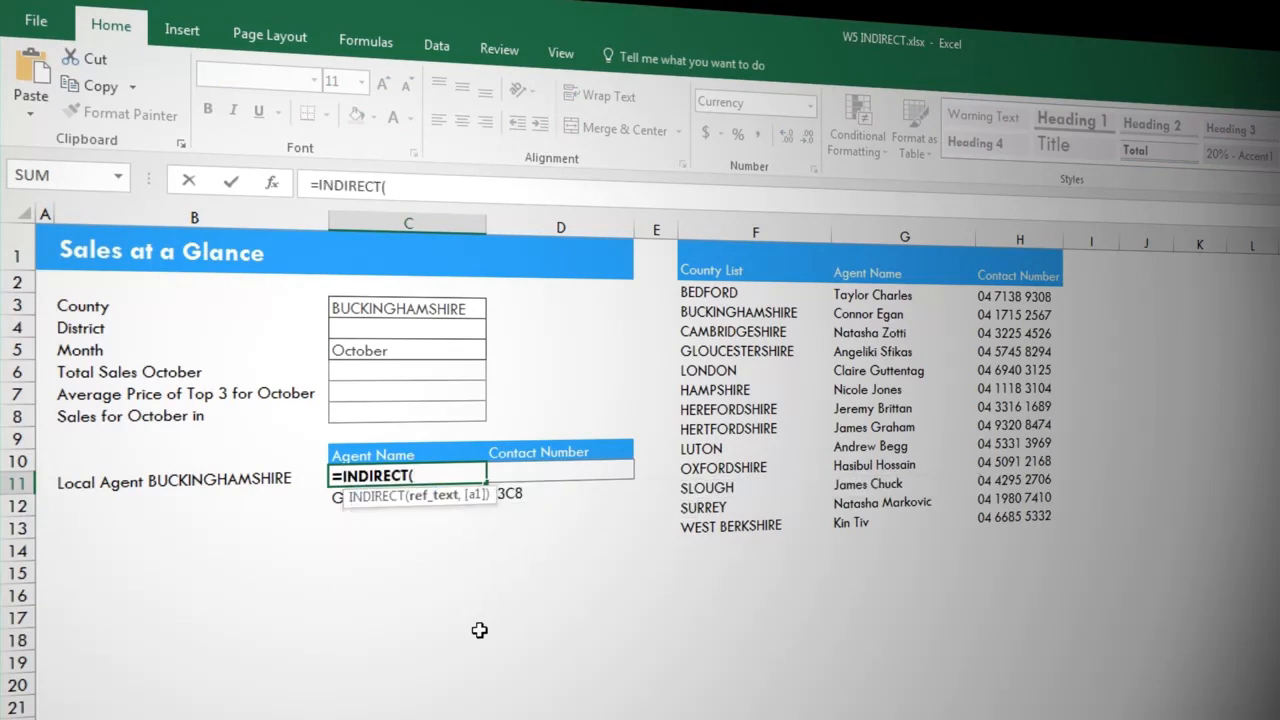
{"action": "left_click", "coordinate": [340, 498]}
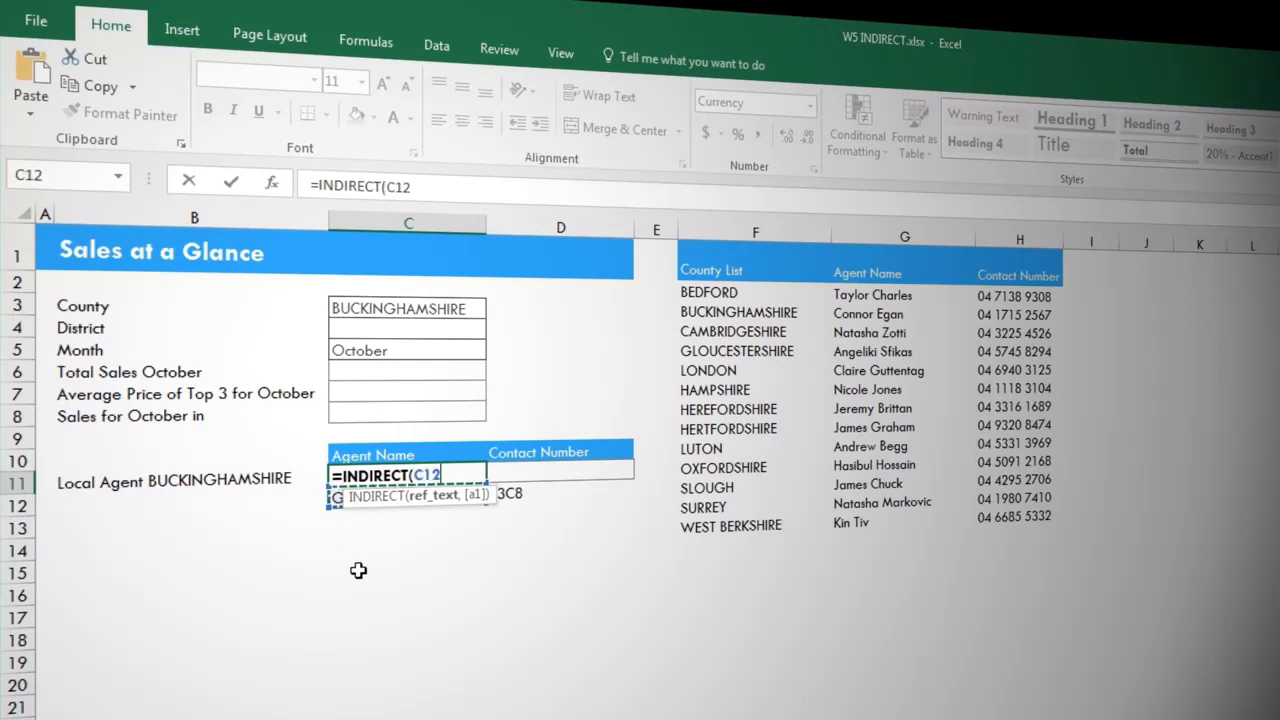
{"action": "key", "text": "Return"}
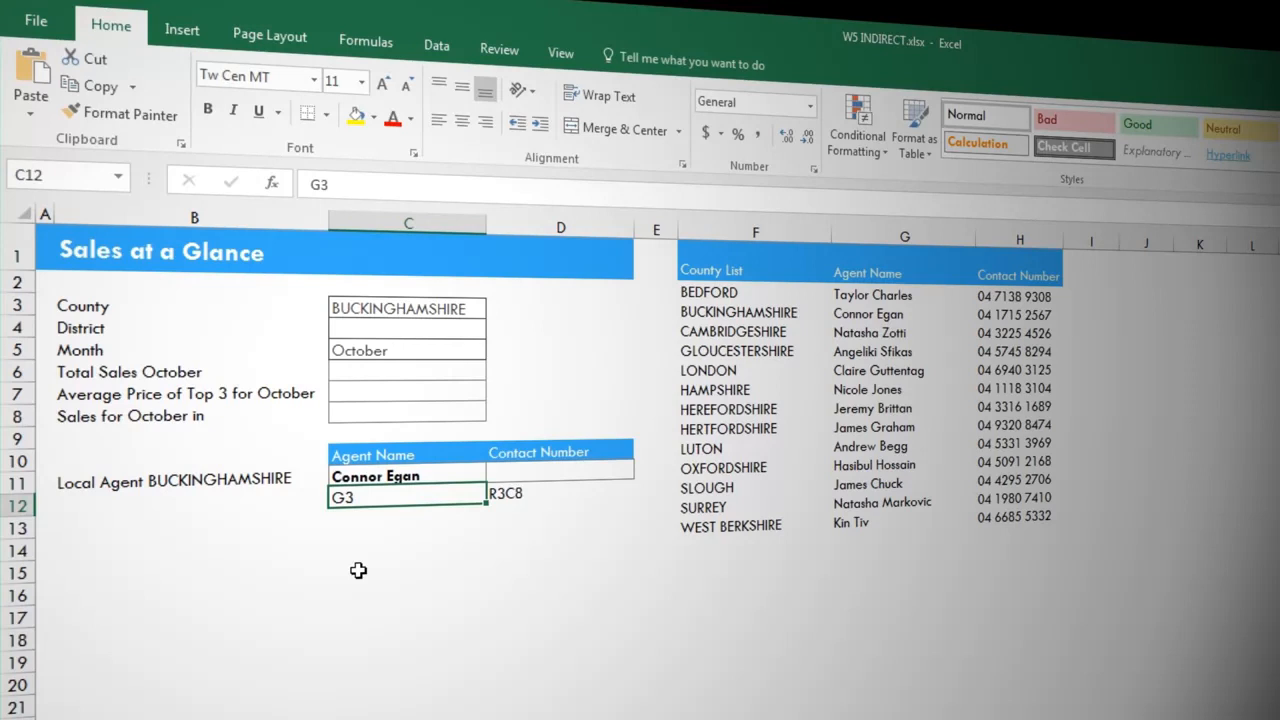
Enter =INDIRECT(D12,FALSE) in cell D11 to return the contact number through the R1C1-style reference text in D12.
{"action": "left_click", "coordinate": [519, 466]}
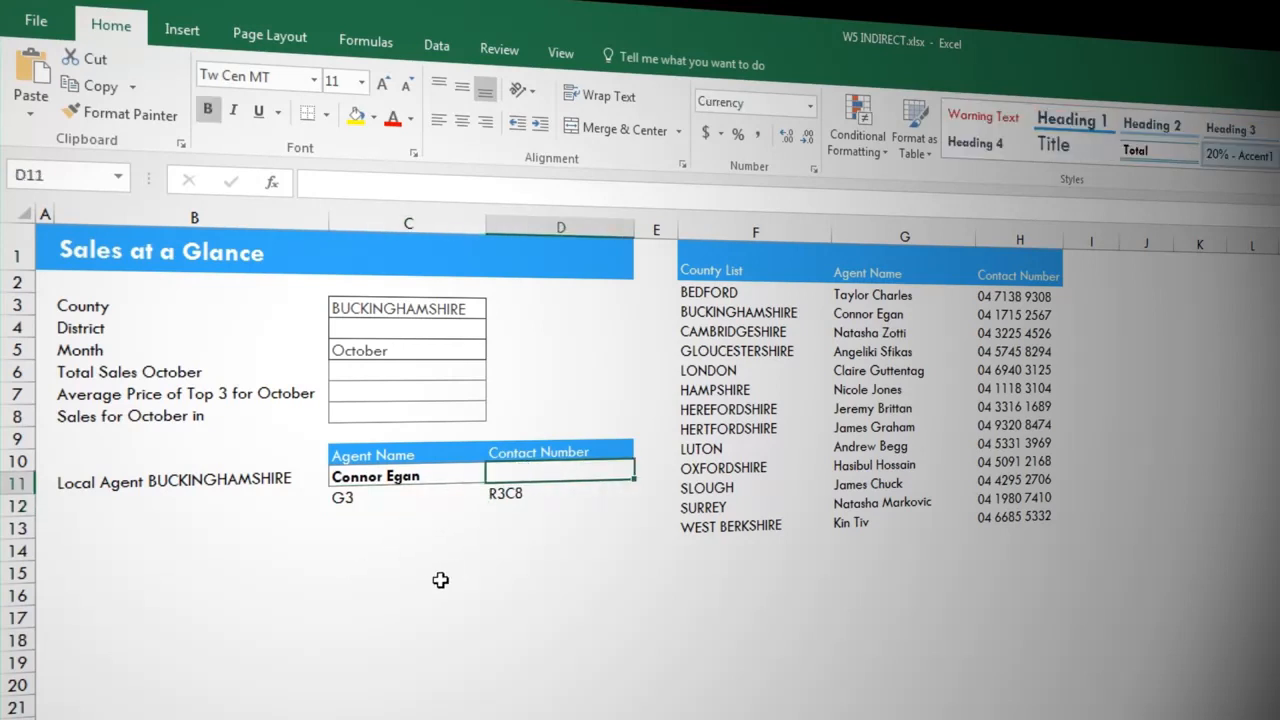
{"action": "type", "text": "=ind"}
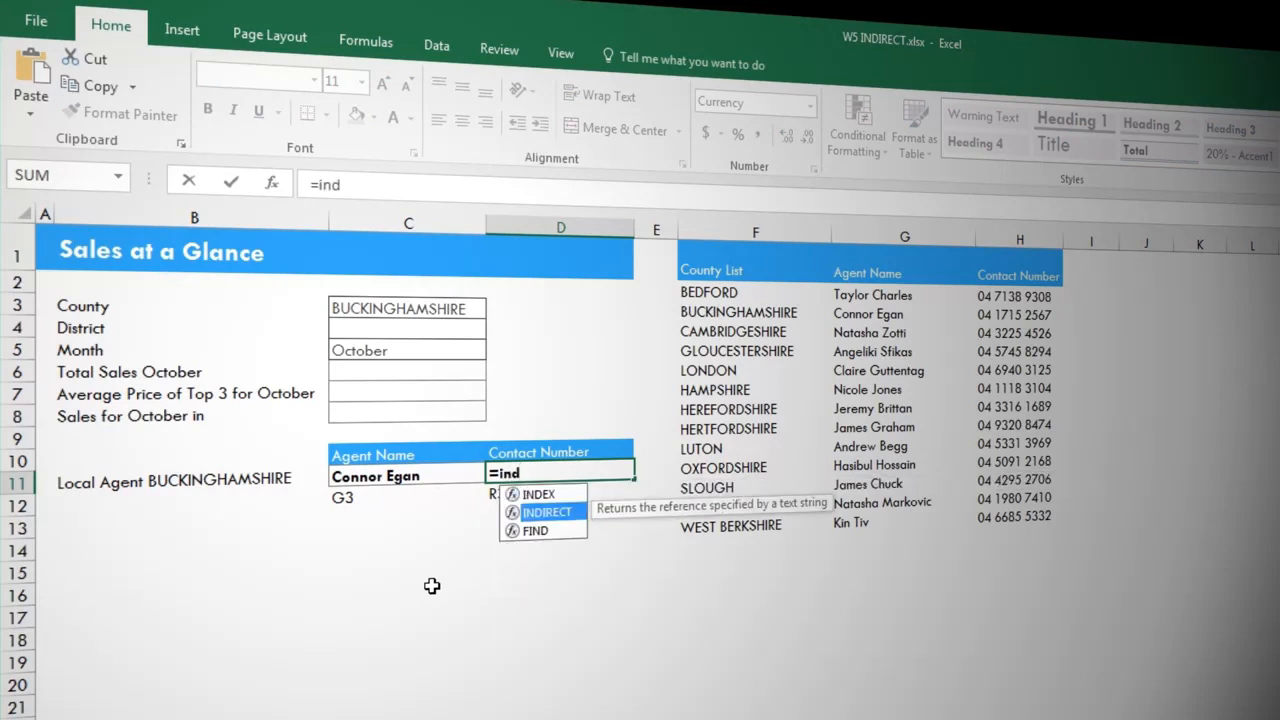
{"action": "key", "text": "Tab"}
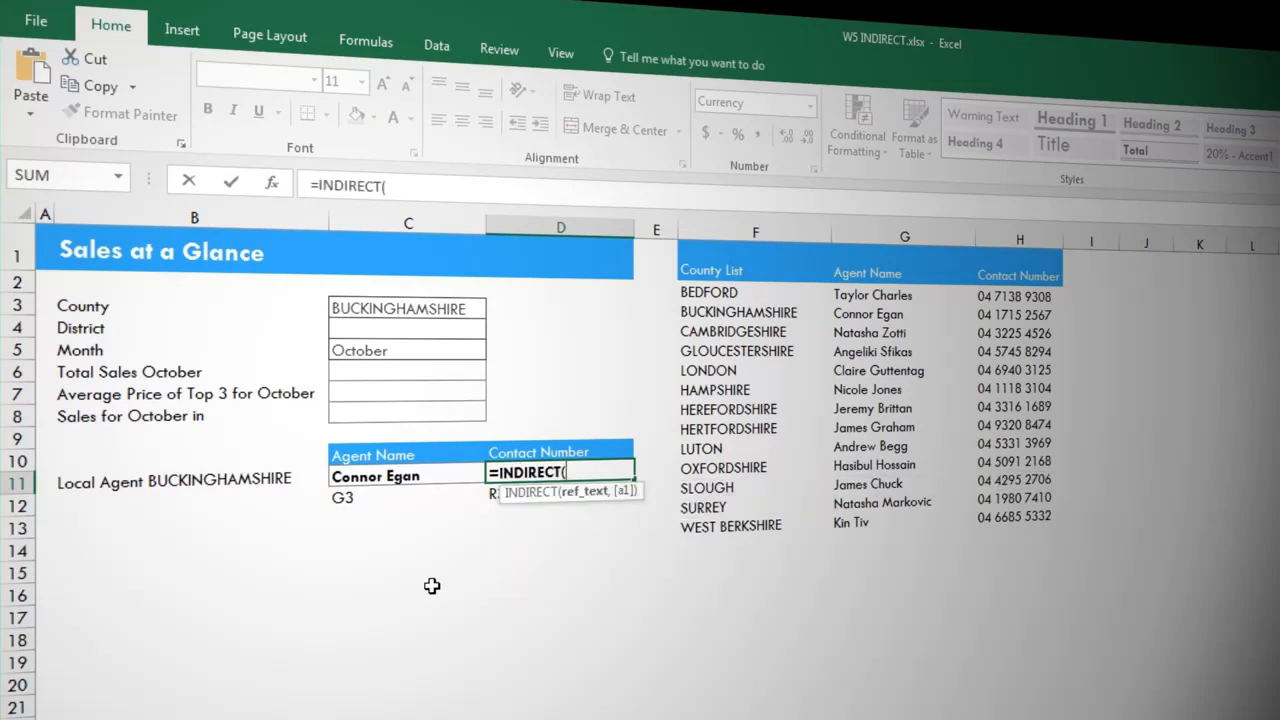
{"action": "left_click", "coordinate": [494, 494]}
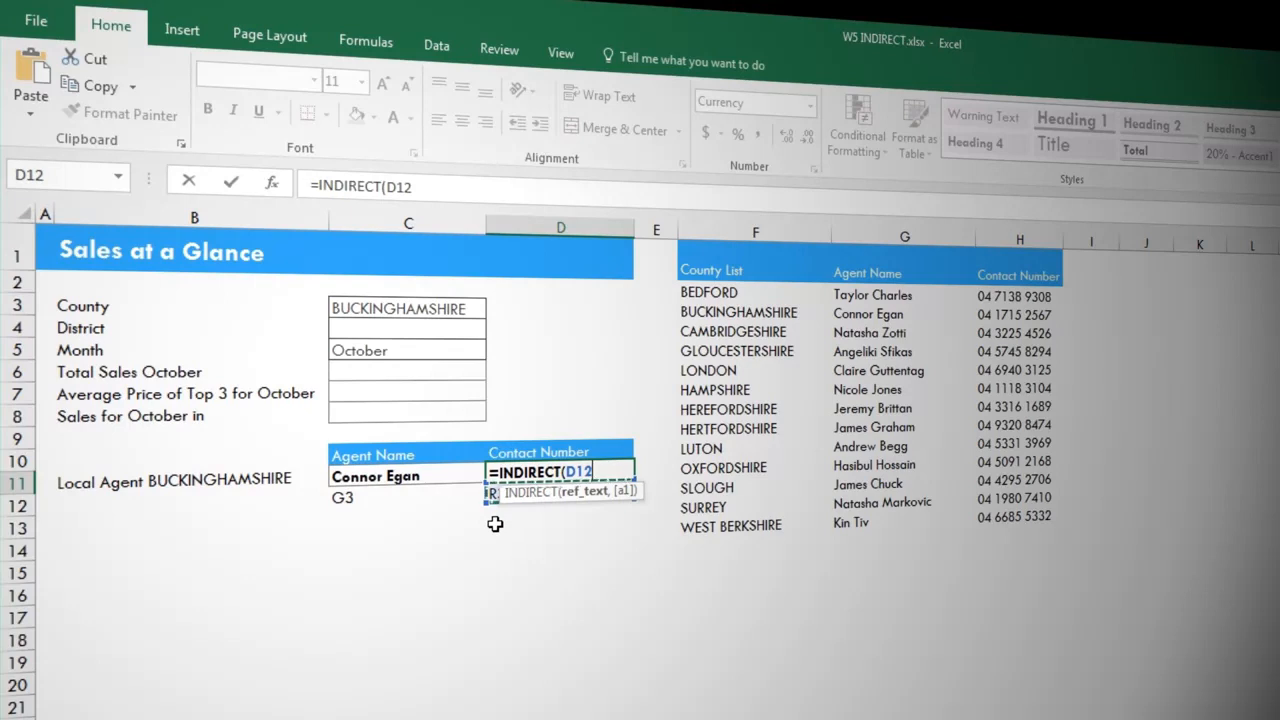
{"action": "type", "text": ","}
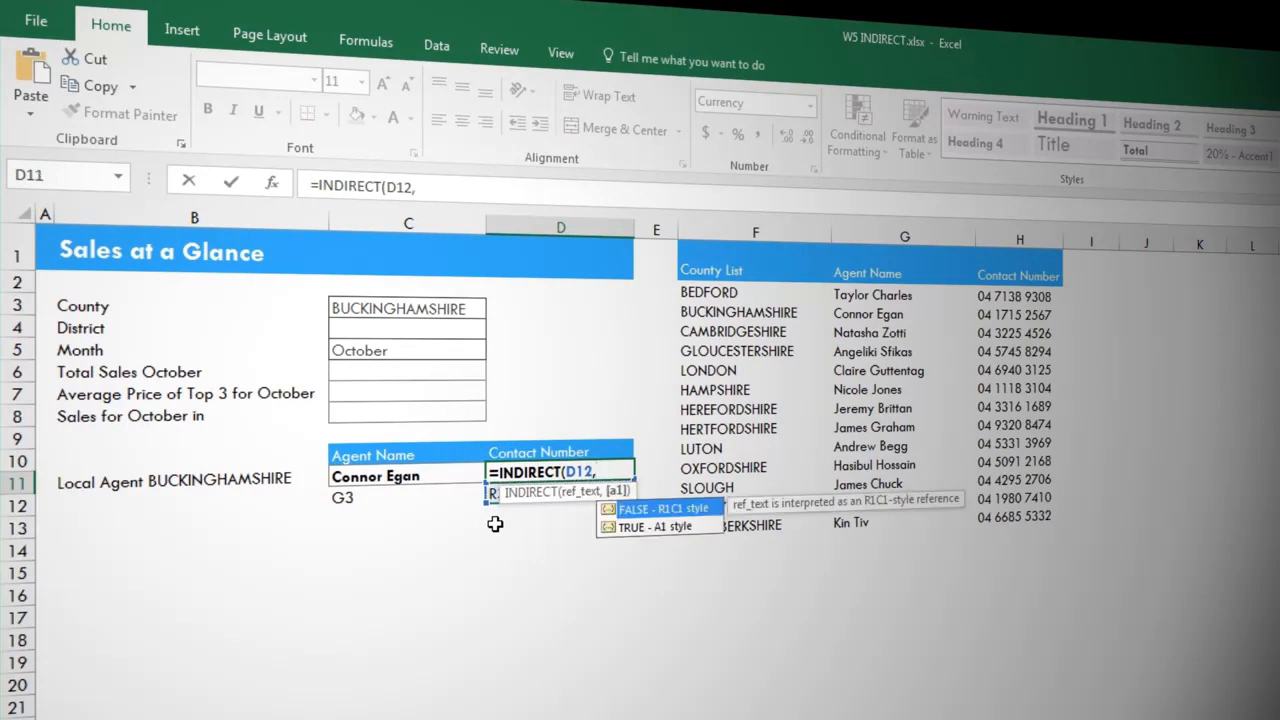
{"action": "double_click", "coordinate": [638, 507]}
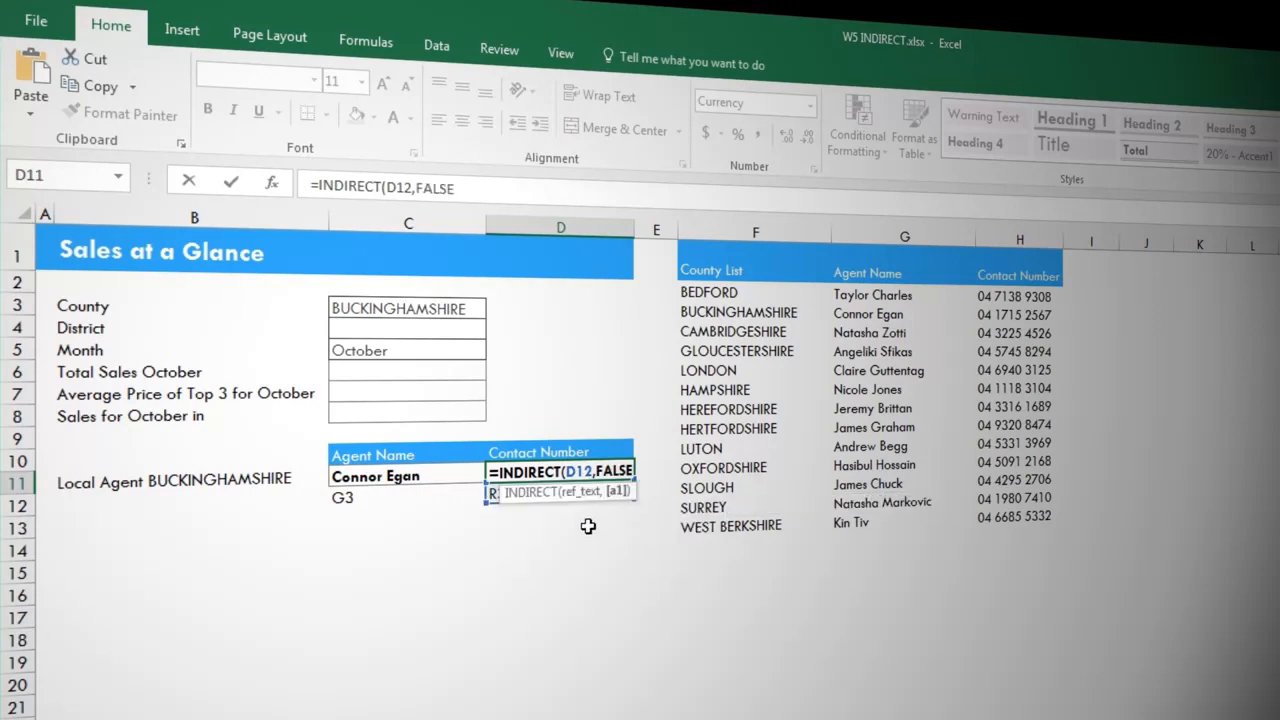
{"action": "key", "text": "Return"}
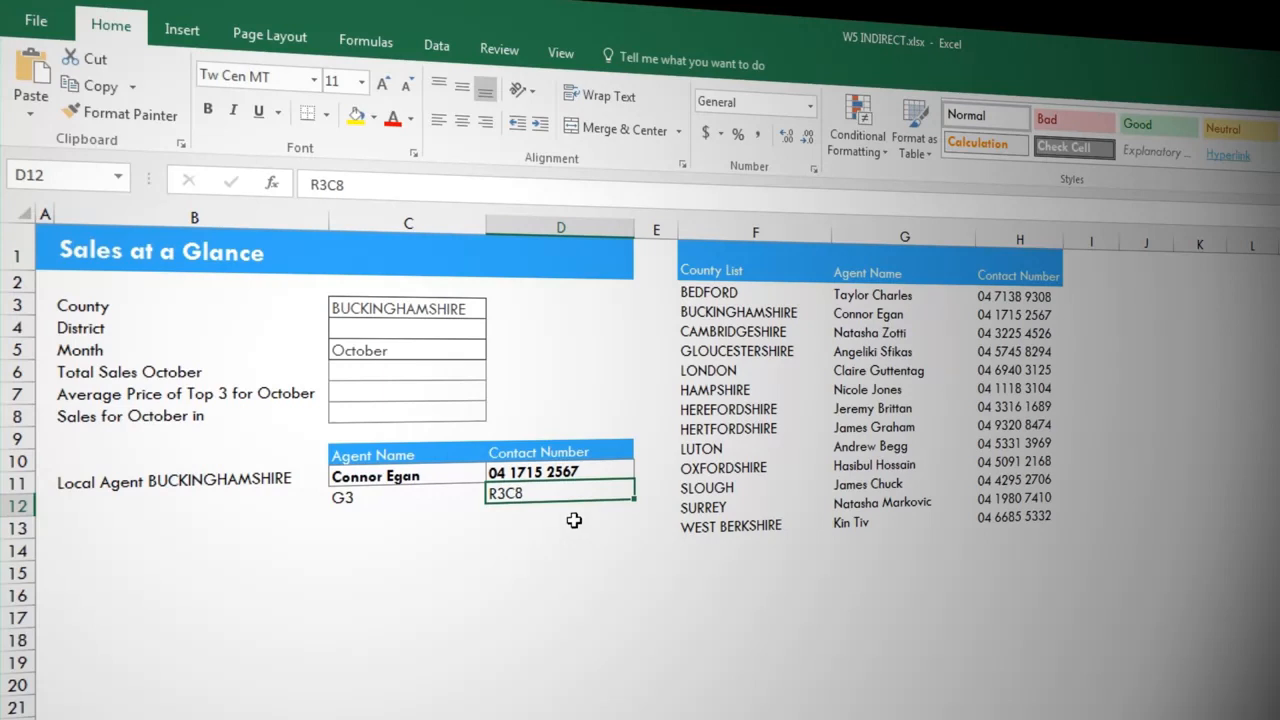
Clear the contents of cells C11:D12.
{"action": "left_click_drag", "start_coordinate": [452, 474], "coordinate": [520, 492]}
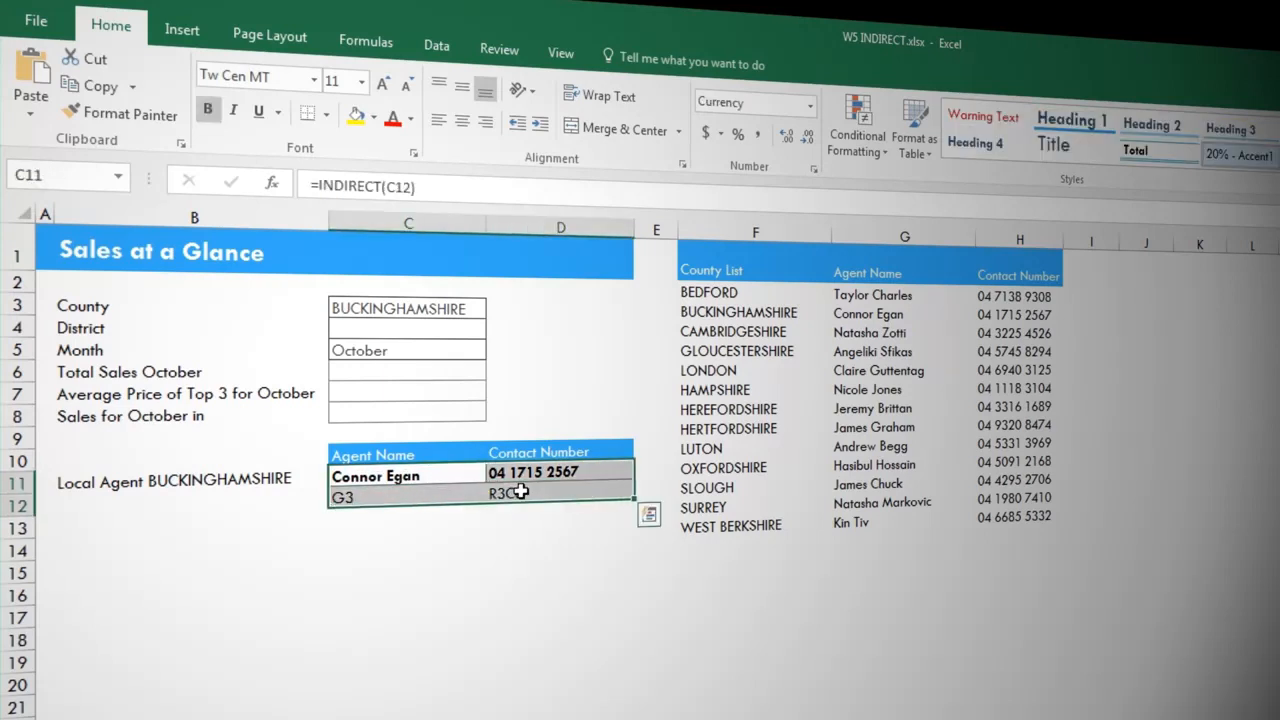
{"action": "key", "text": "Delete"}
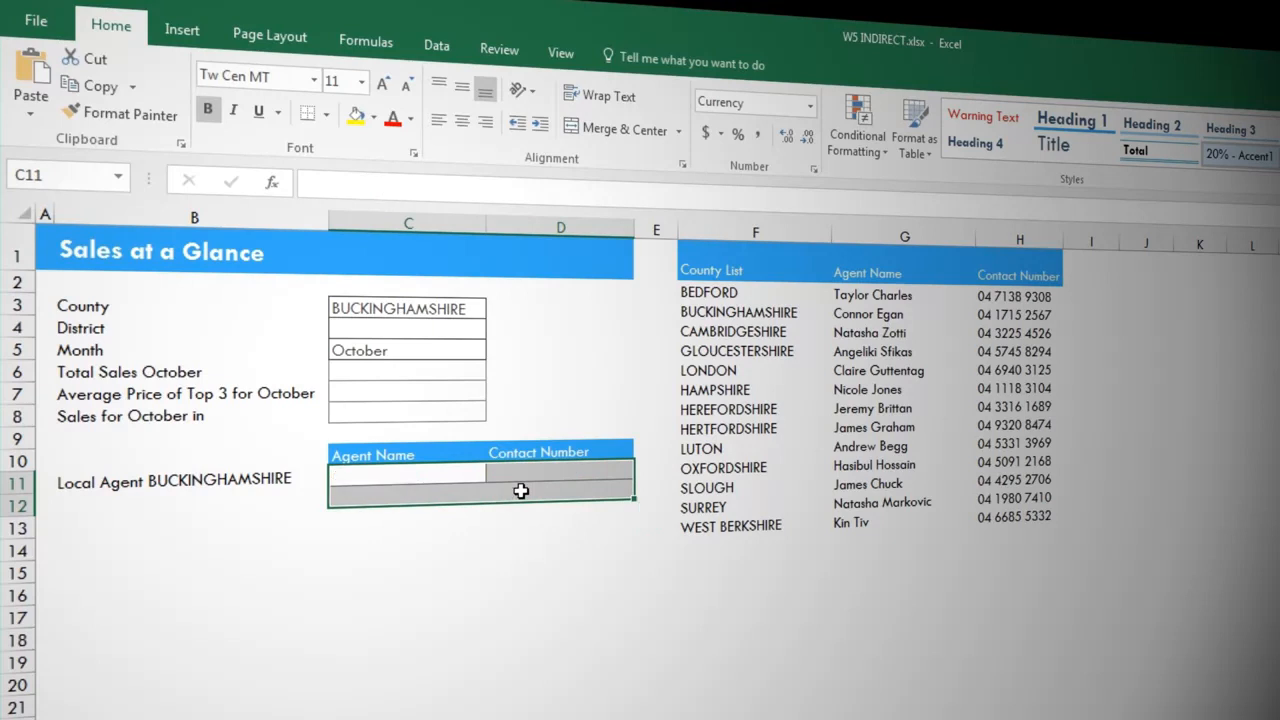
Begin an INDIRECT formula in the Agent Name cell C11 with the reference text "G"& for the agent column.
{"action": "left_click", "coordinate": [435, 475]}
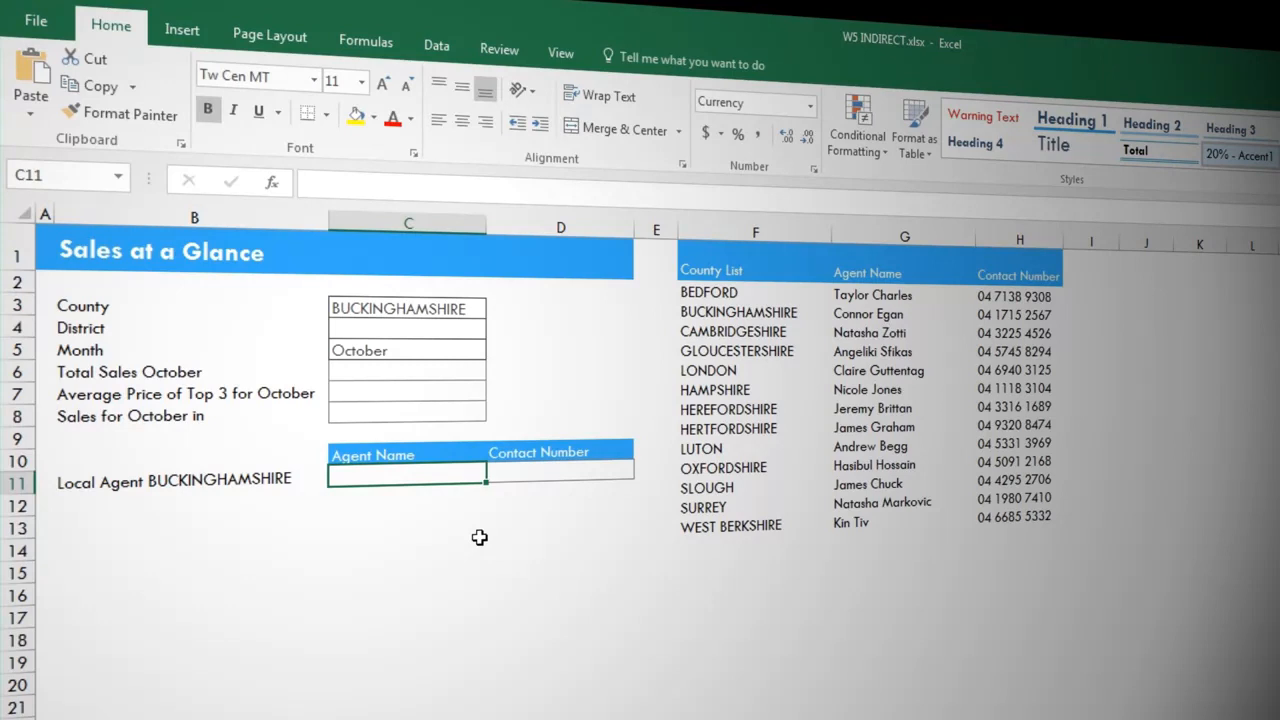
{"action": "type", "text": "=ind"}
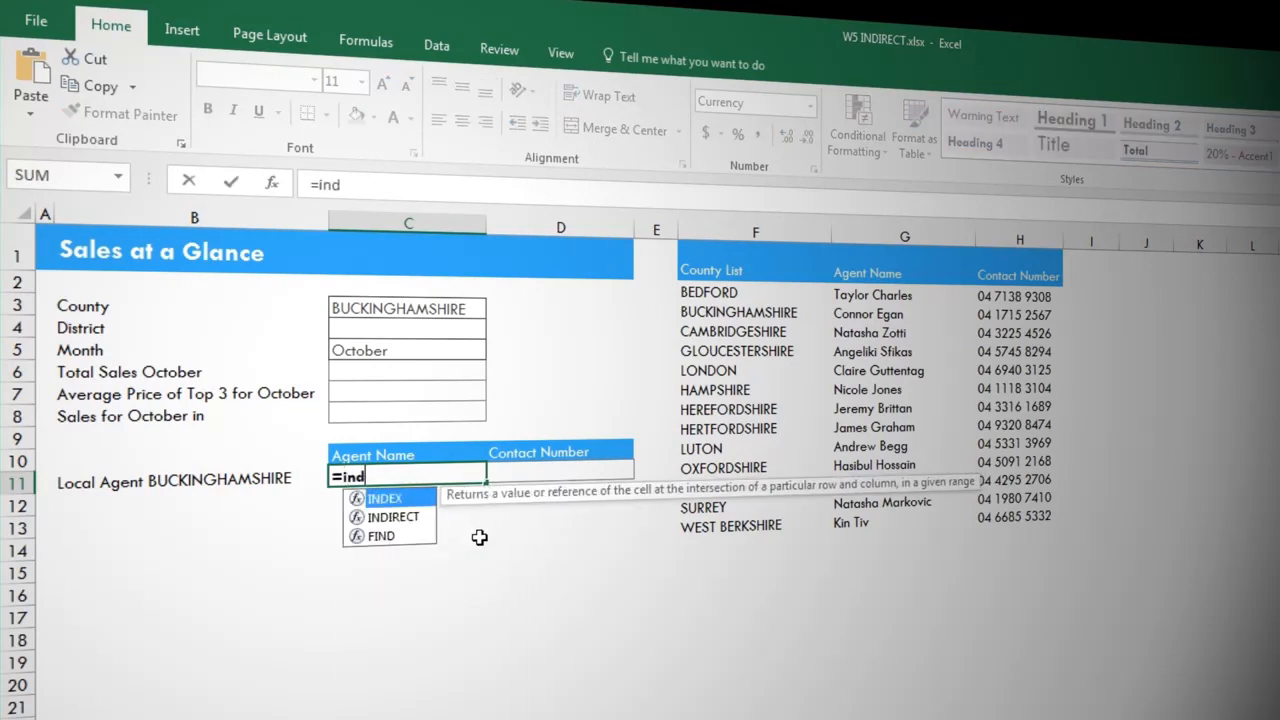
{"action": "key", "text": "Down"}
{"action": "key", "text": "Tab"}
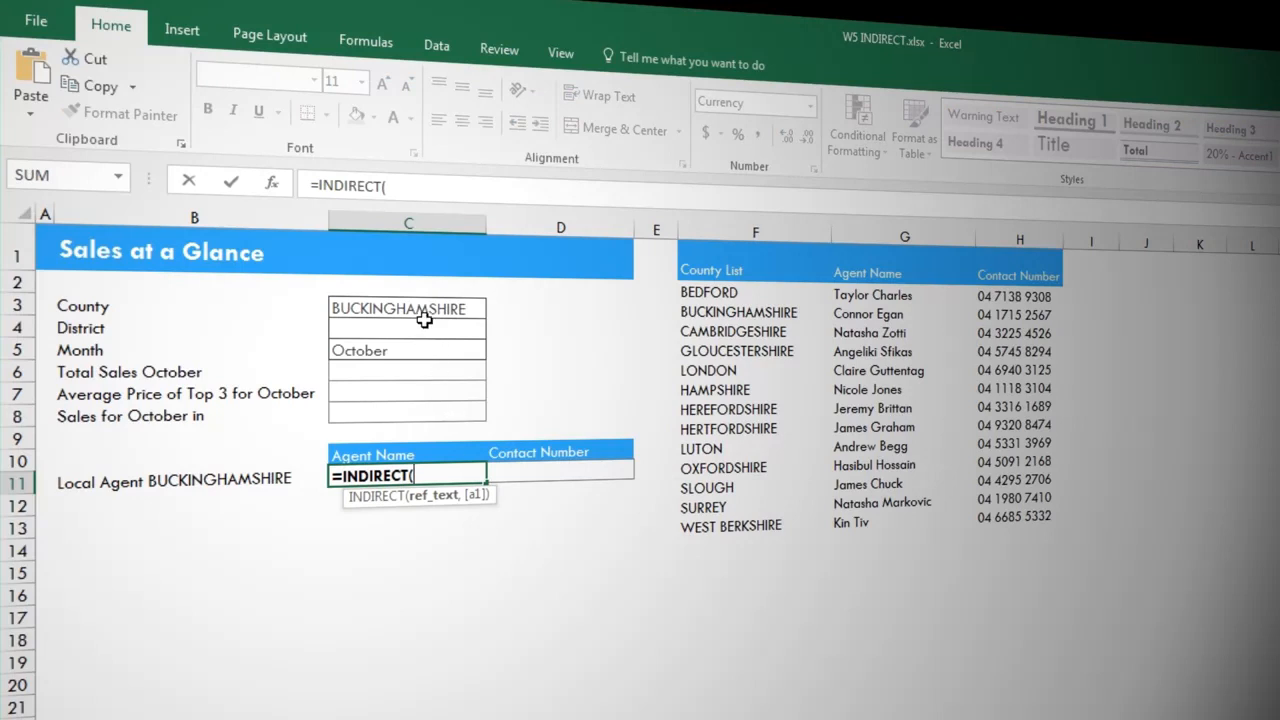
{"action": "type", "text": "\"G\""}
{"action": "type", "text": "&"}
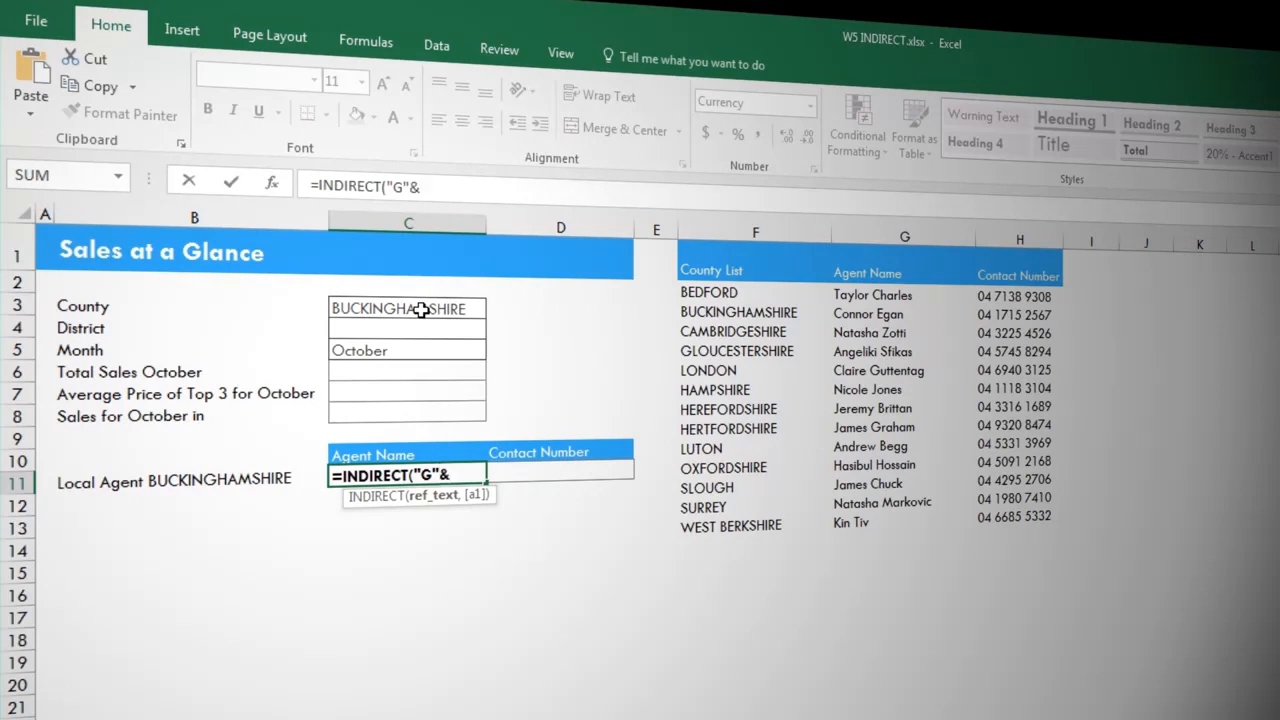
Complete the C11 formula with MATCH(C3,F1:F14,0) so the selected county supplies the row number by exact match.
{"action": "type", "text": "ma"}
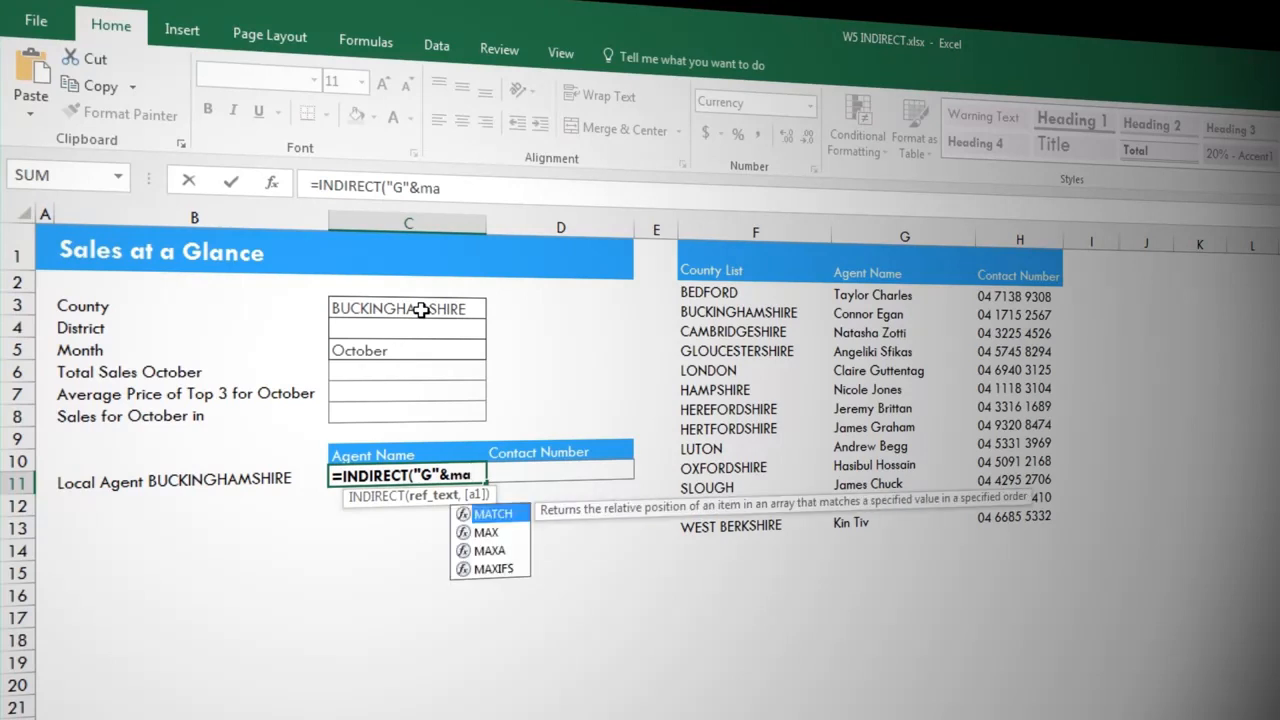
{"action": "key", "text": "Tab"}
{"action": "left_click", "coordinate": [445, 310]}
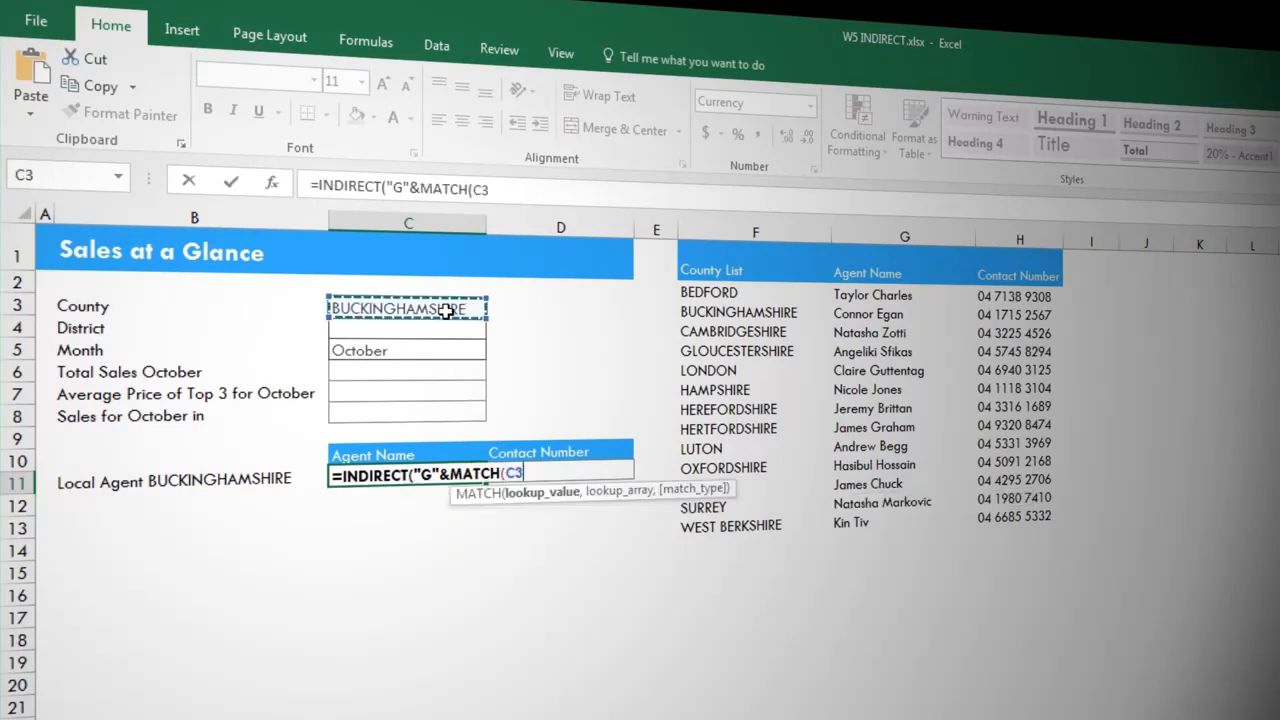
{"action": "type", "text": ","}
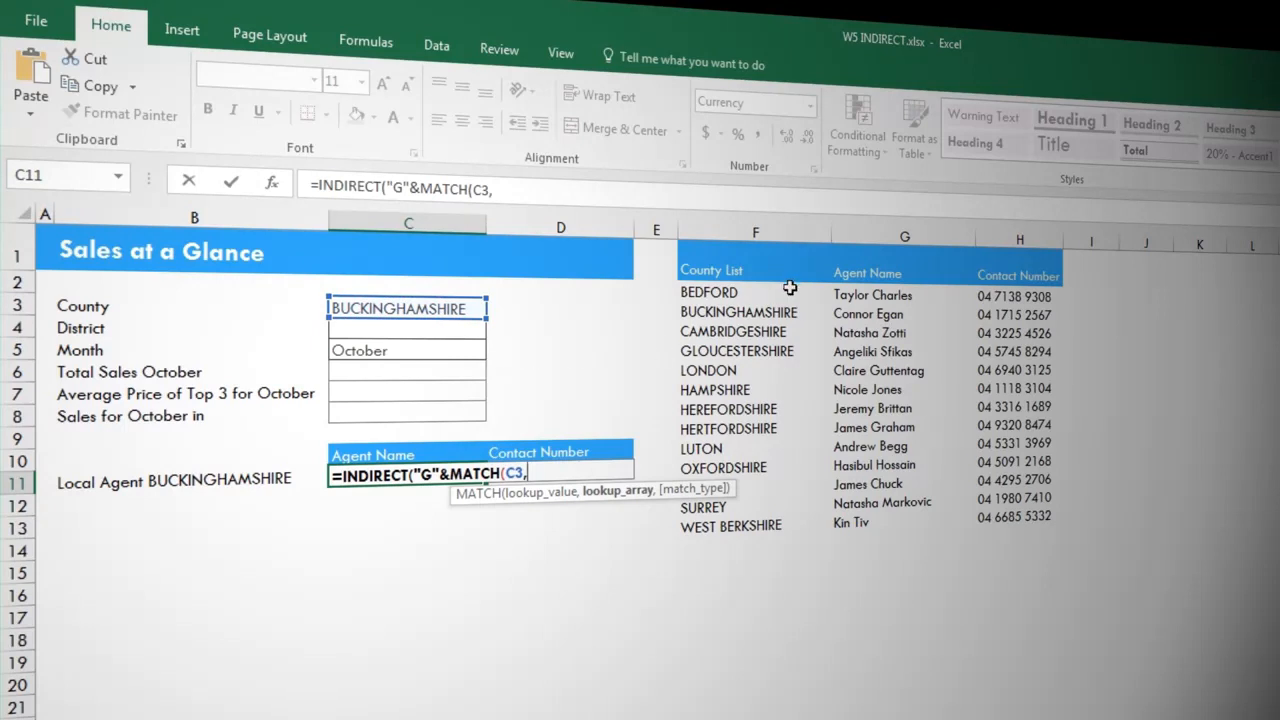
{"action": "left_click_drag", "start_coordinate": [745, 255], "coordinate": [748, 521]}
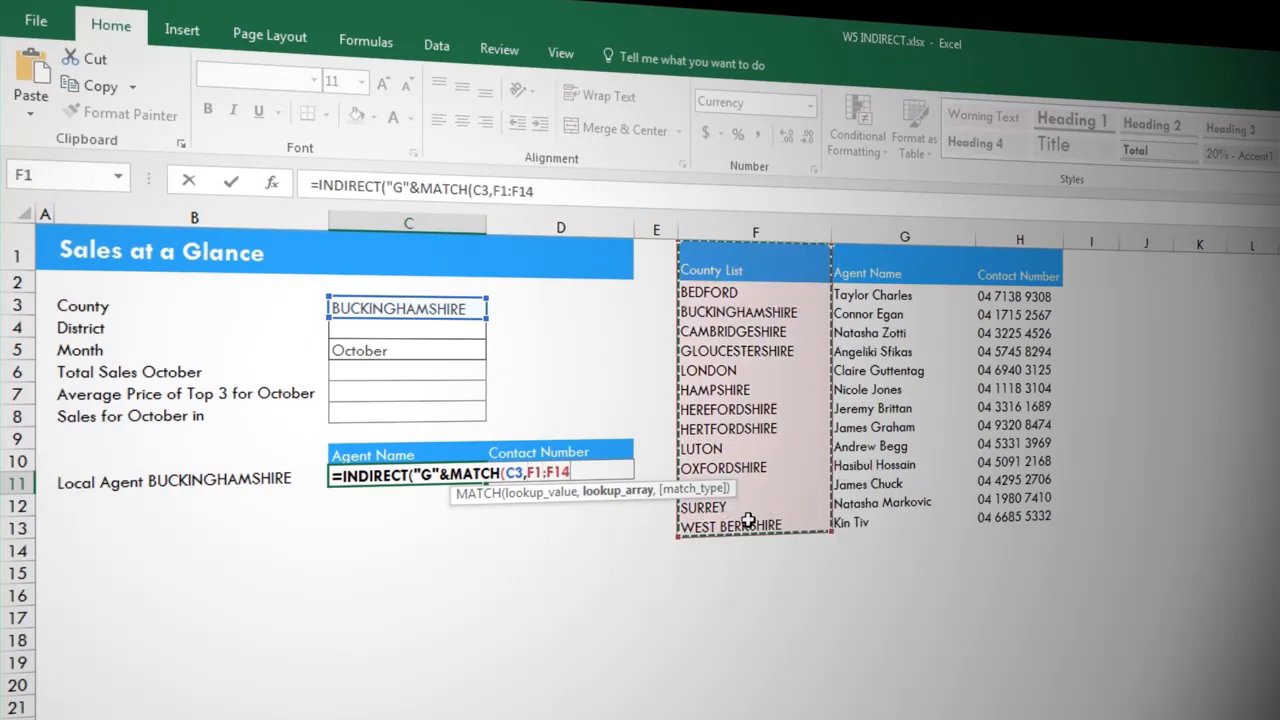
{"action": "type", "text": ","}
{"action": "key", "text": "Down"}
{"action": "key", "text": "Tab"}
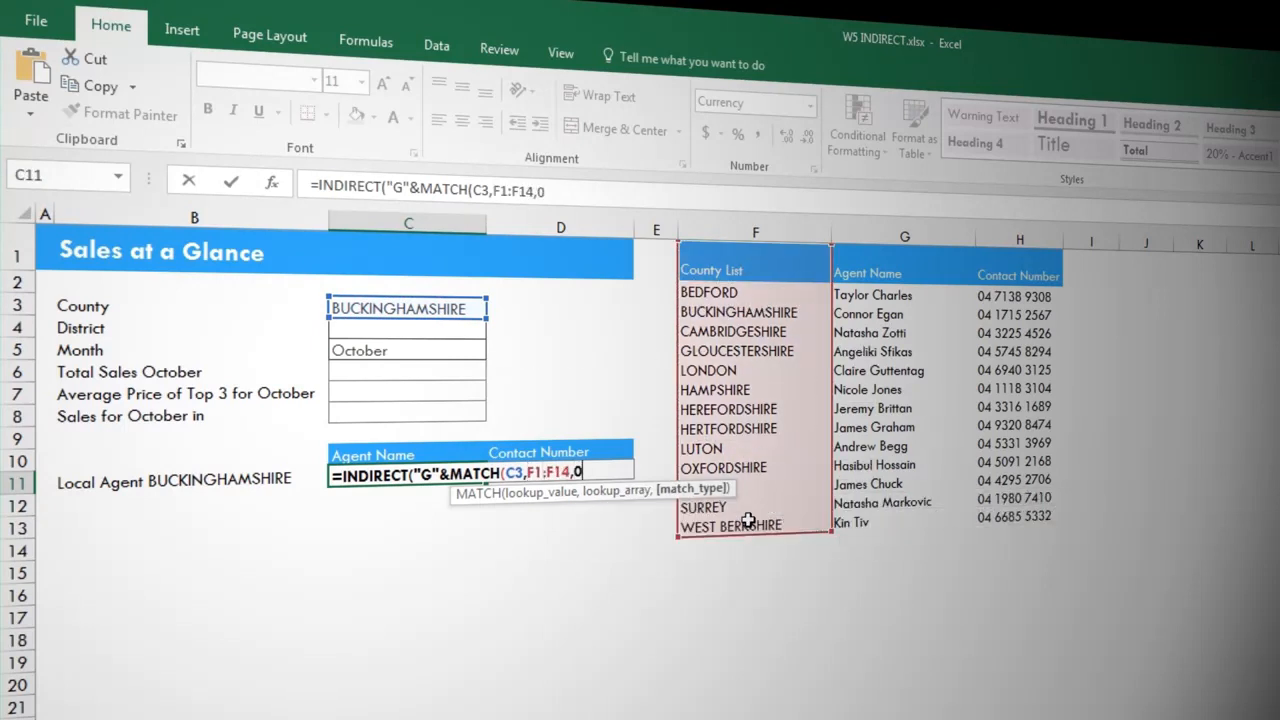
{"action": "type", "text": "))"}
{"action": "key", "text": "Return"}
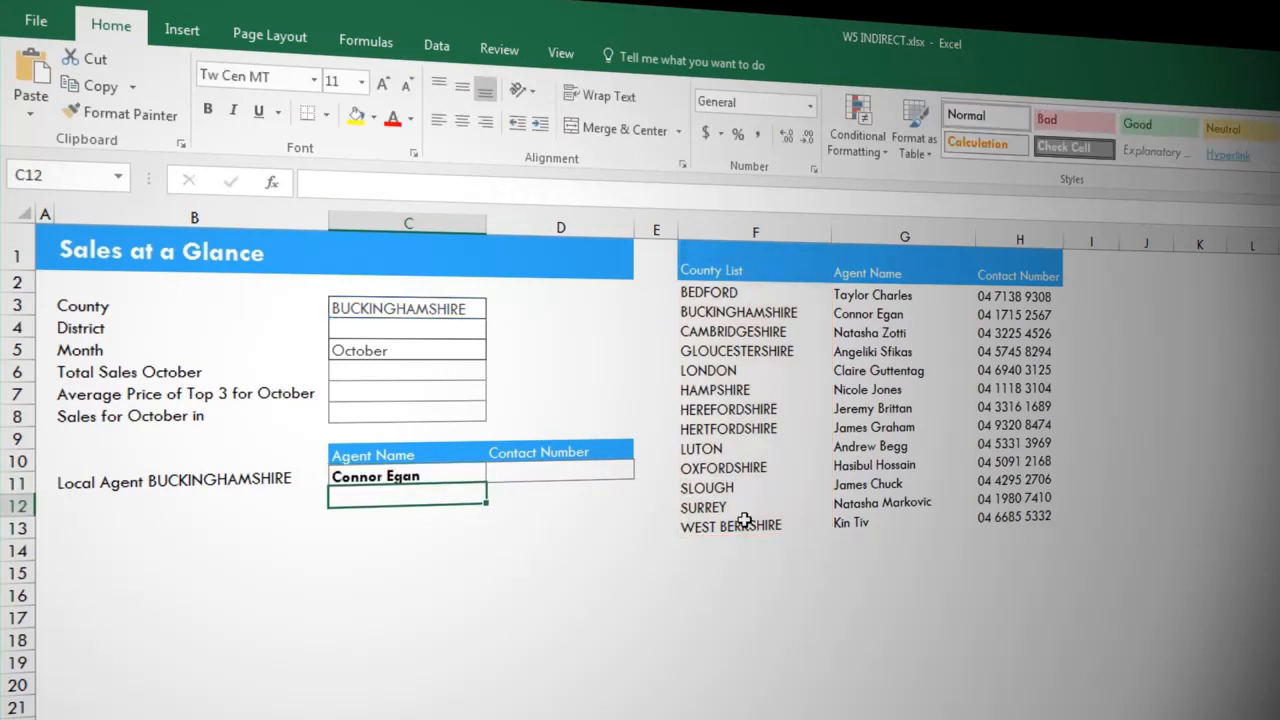
Copy the formula text from C11 unchanged into the Contact Number cell D11.
{"action": "left_click", "coordinate": [452, 474]}
{"action": "double_click", "coordinate": [450, 471]}
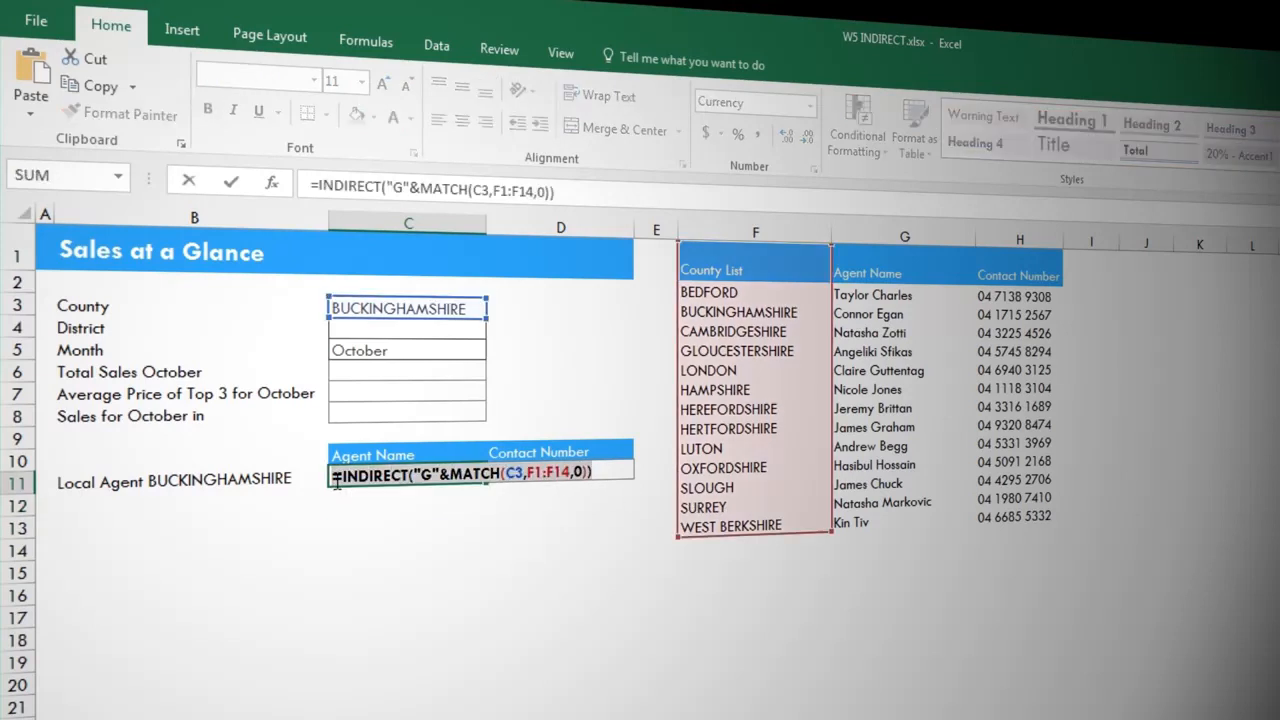
{"action": "key", "text": "Escape"}
{"action": "left_click", "coordinate": [527, 466]}
{"action": "key", "text": "ctrl+v"}
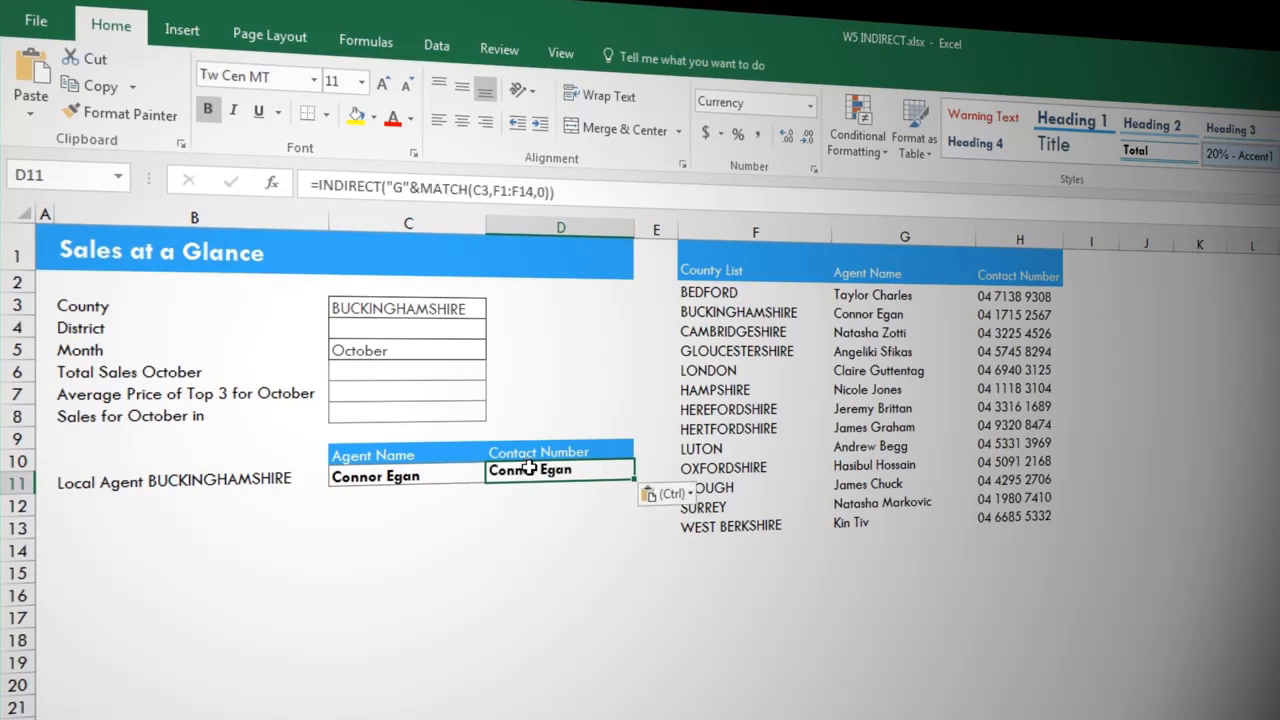
Change the column letter in the D11 formula to "H", giving =INDIRECT("H"&MATCH(C3,F1:F14,0)).
{"action": "double_click", "coordinate": [529, 468]}
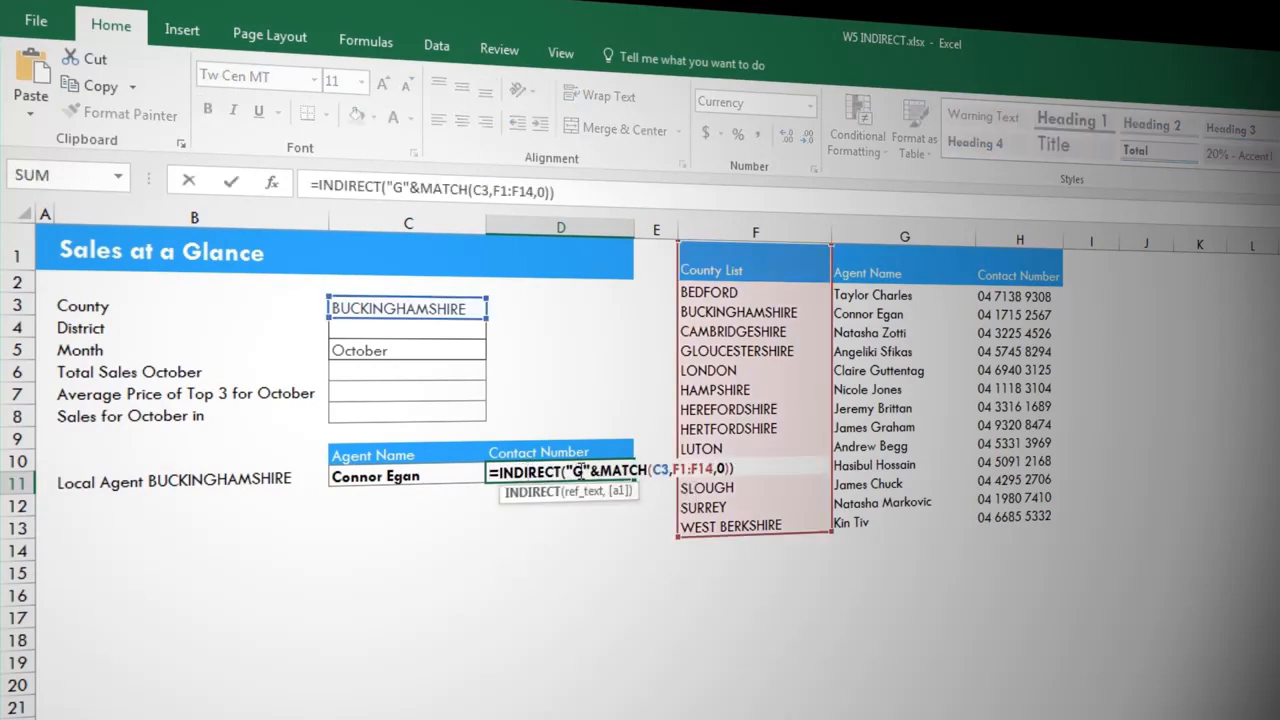
{"action": "double_click", "coordinate": [577, 470]}
{"action": "type", "text": "H"}
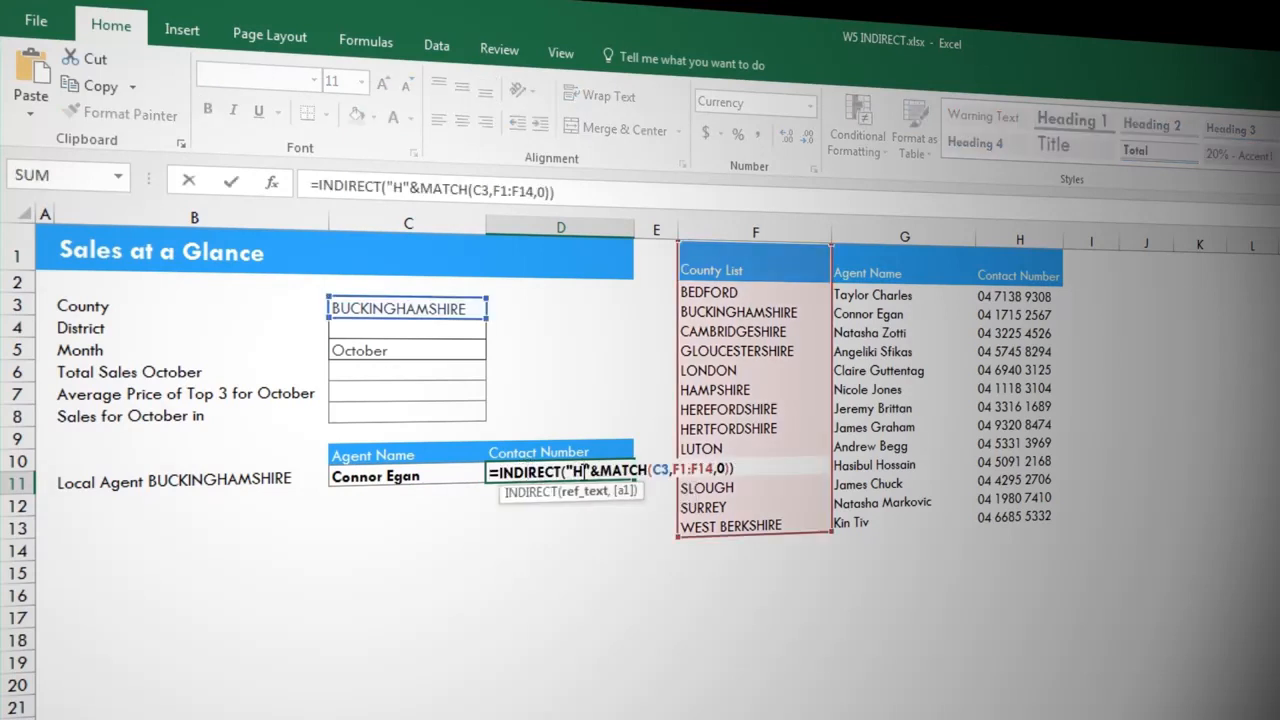
{"action": "key", "text": "Return"}
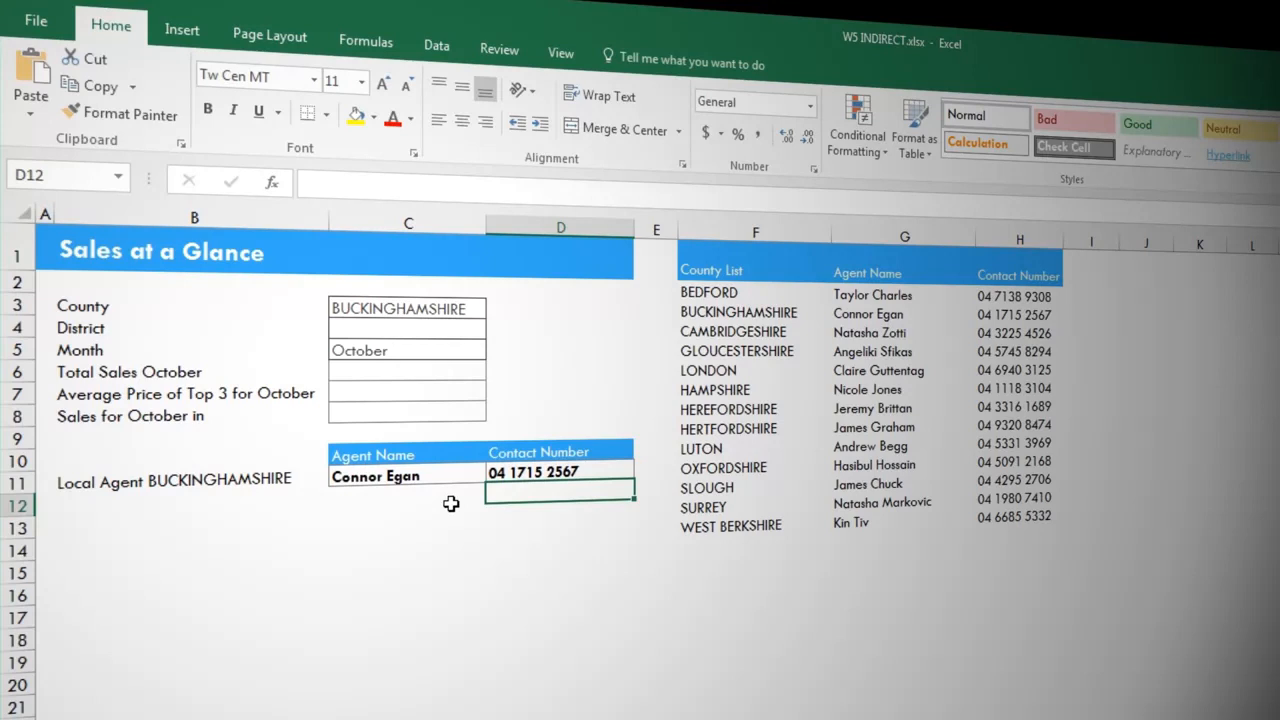
Enter =SUM(INDIRECT(C5)) in the Total Sales cell C6 so it totals the selected month's named range.
{"action": "left_click", "coordinate": [421, 372]}
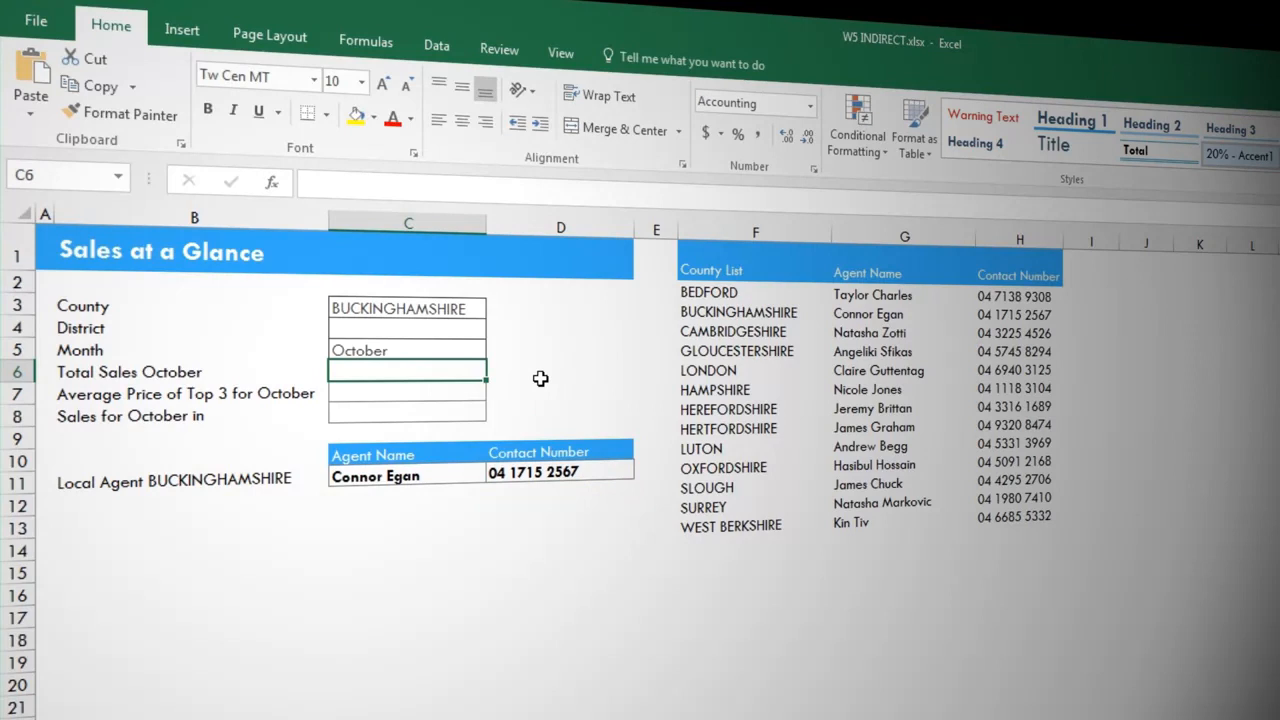
{"action": "type", "text": "=SUM("}
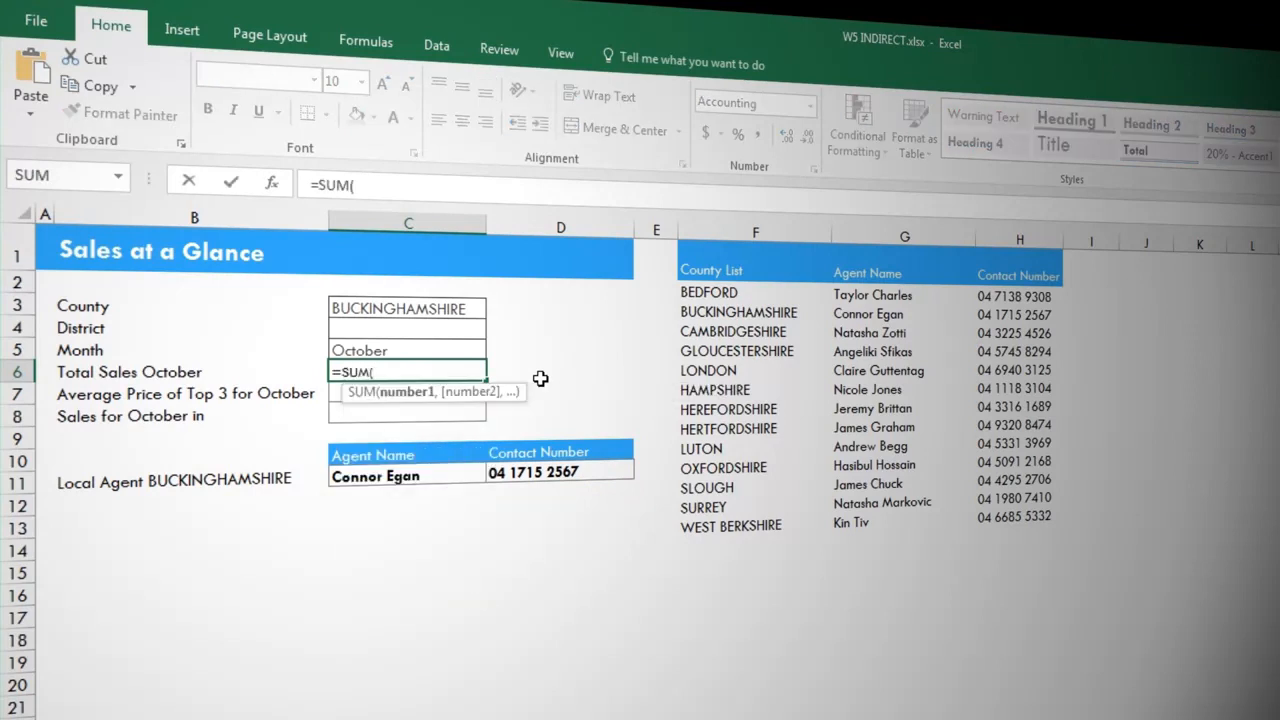
{"action": "type", "text": "ind"}
{"action": "key", "text": "Down"}
{"action": "key", "text": "Tab"}
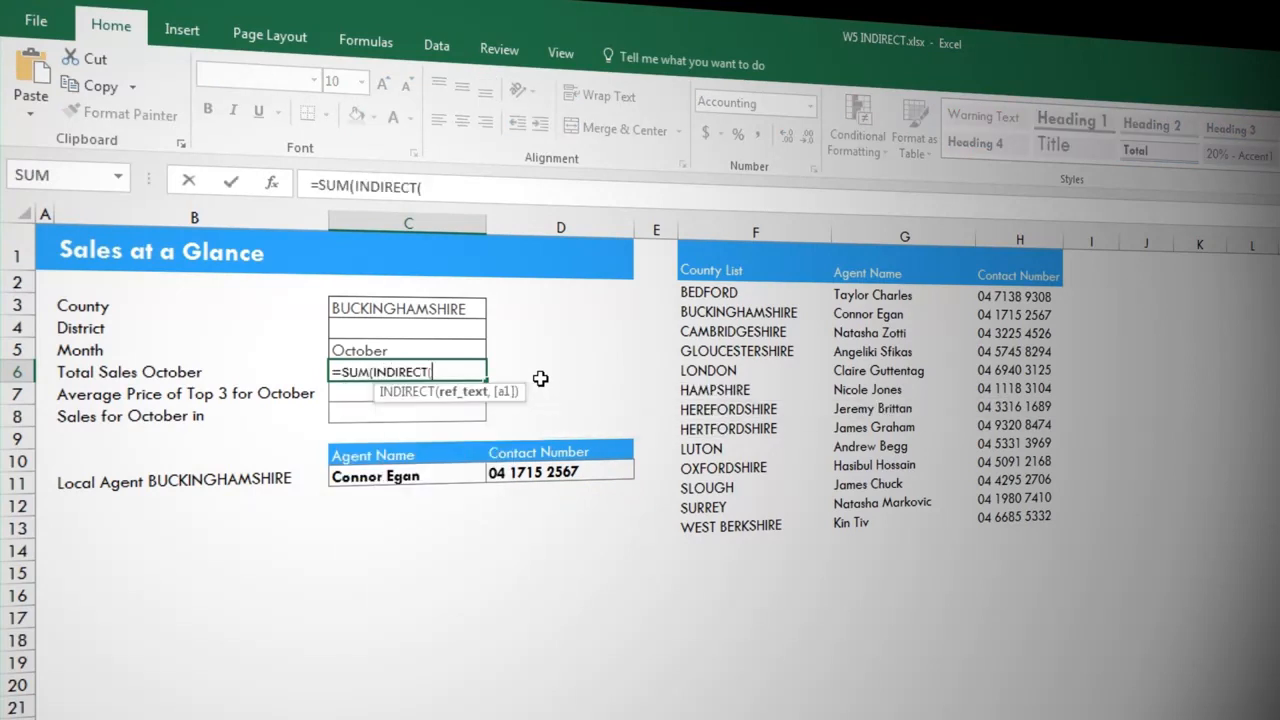
{"action": "left_click", "coordinate": [452, 350]}
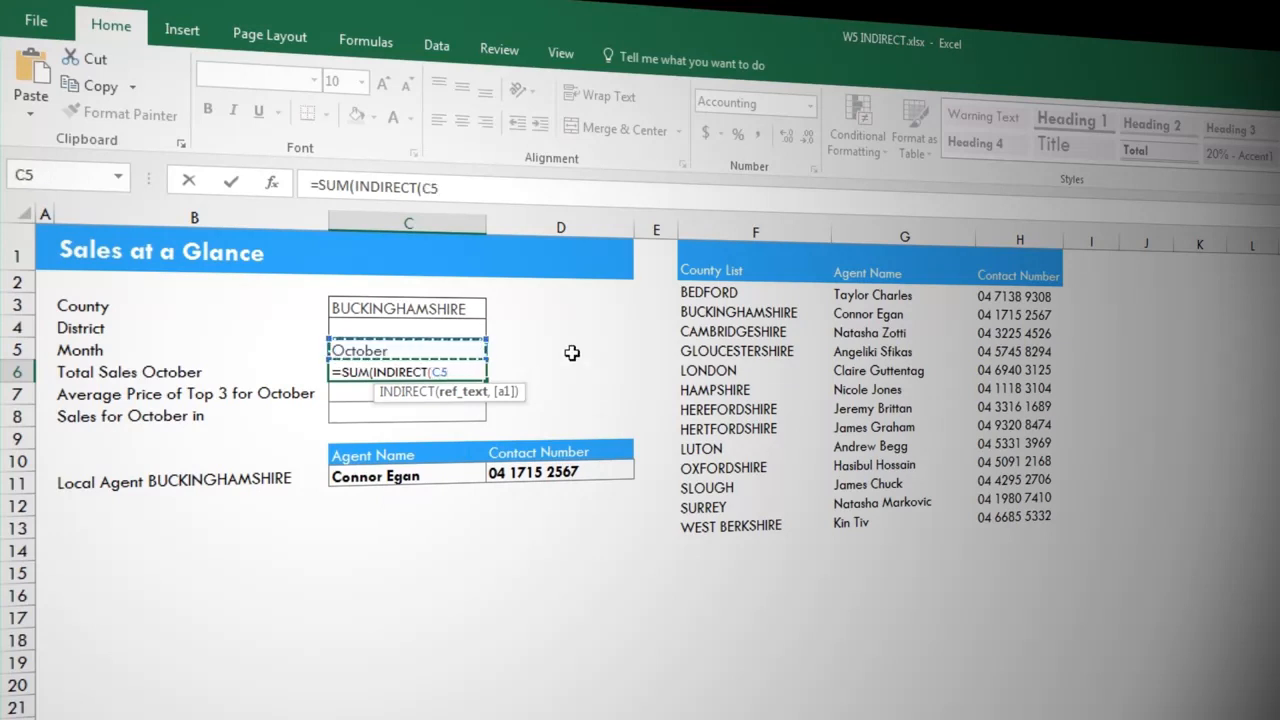
{"action": "type", "text": "))"}
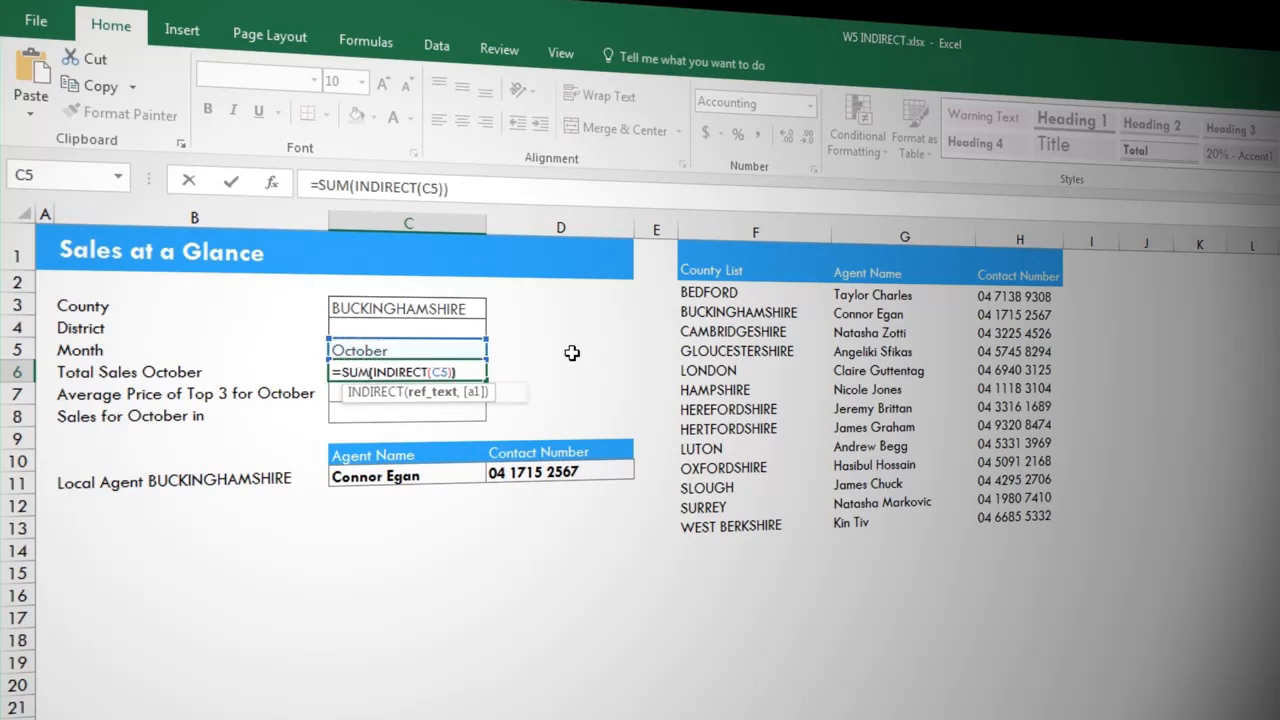
{"action": "key", "text": "Return"}
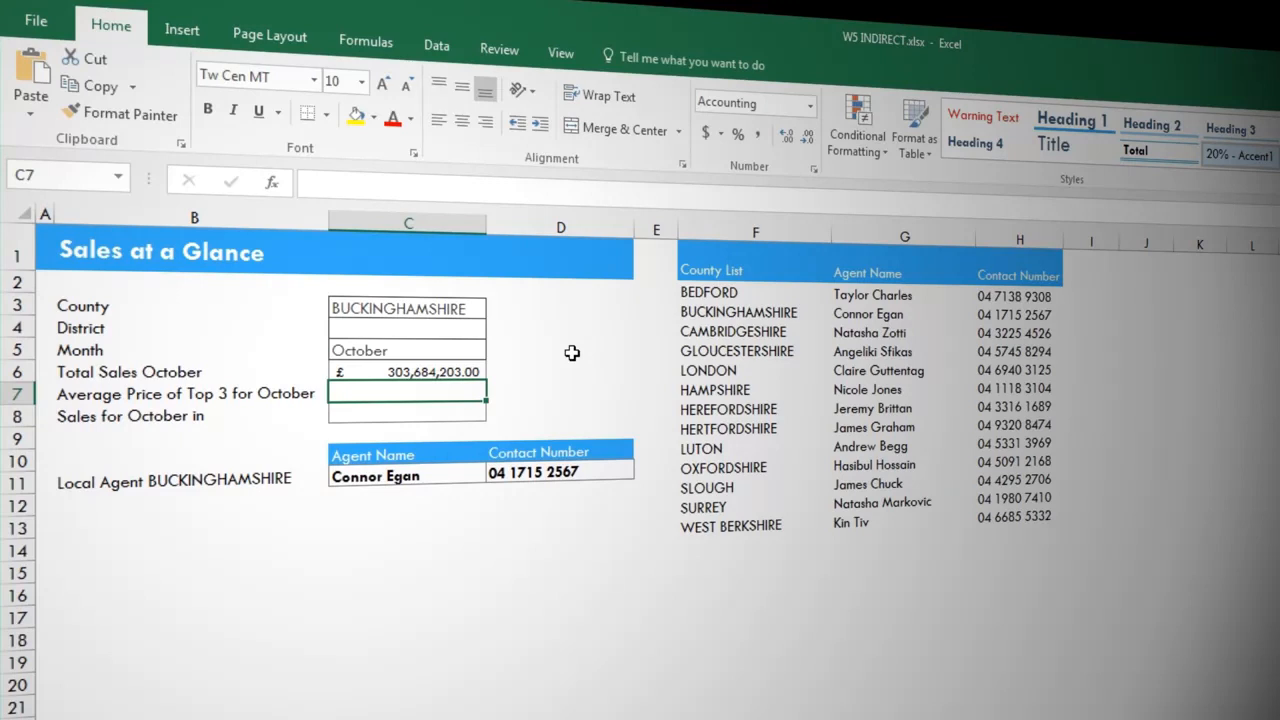
Begin the average of top 3 formula in C7 as =AVERAGE(LARGE(INDIRECT(C5), using the selected month as the array.
{"action": "type", "text": "=aver"}
{"action": "key", "text": "Tab"}
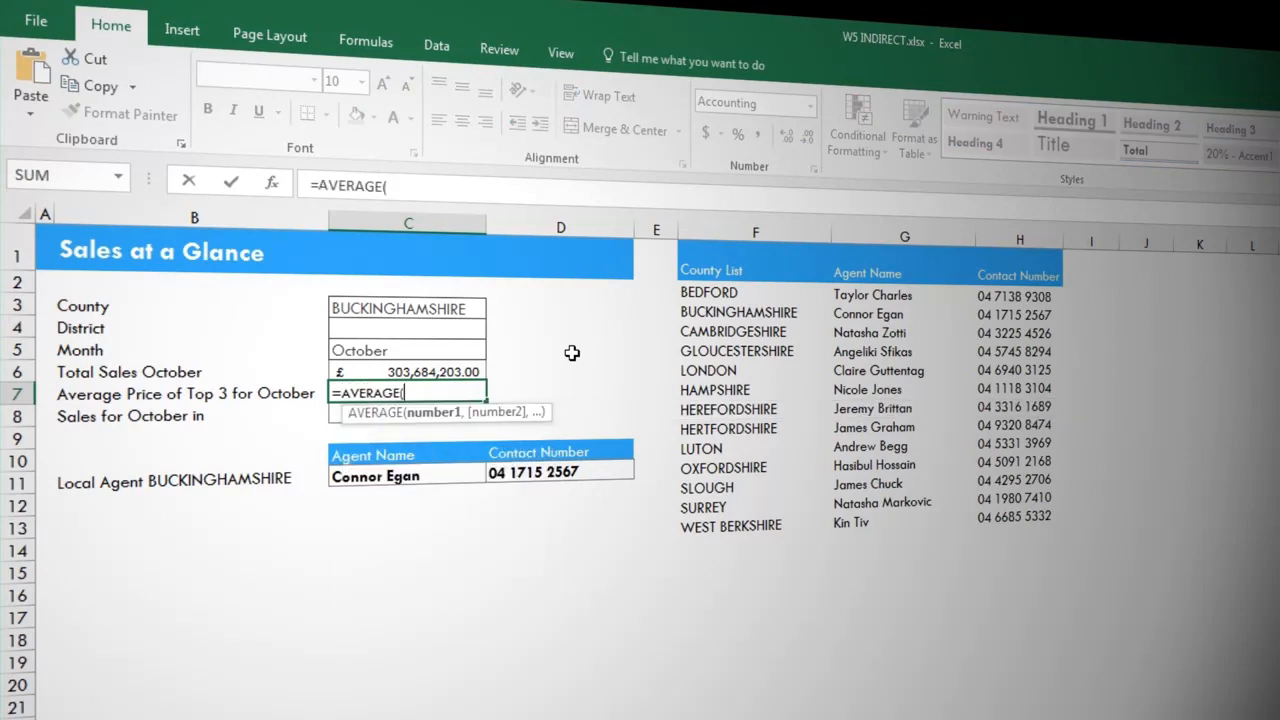
{"action": "type", "text": "lar"}
{"action": "key", "text": "Tab"}
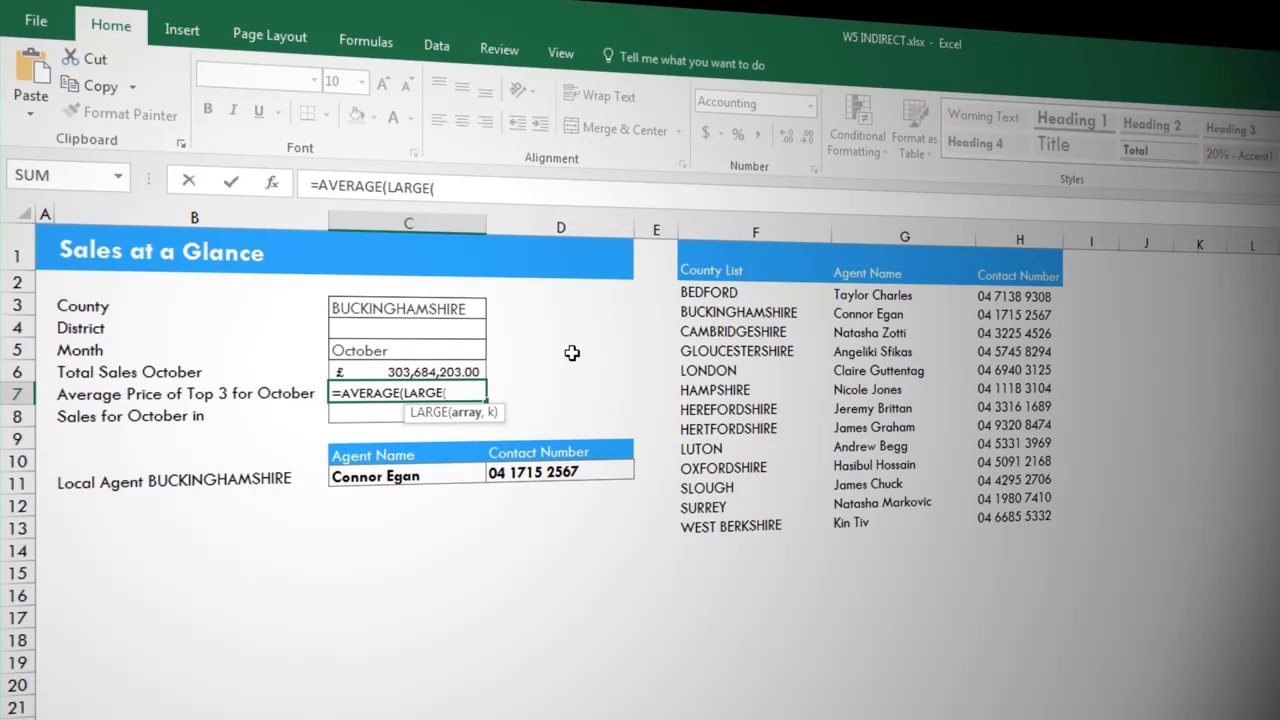
{"action": "type", "text": "ind"}
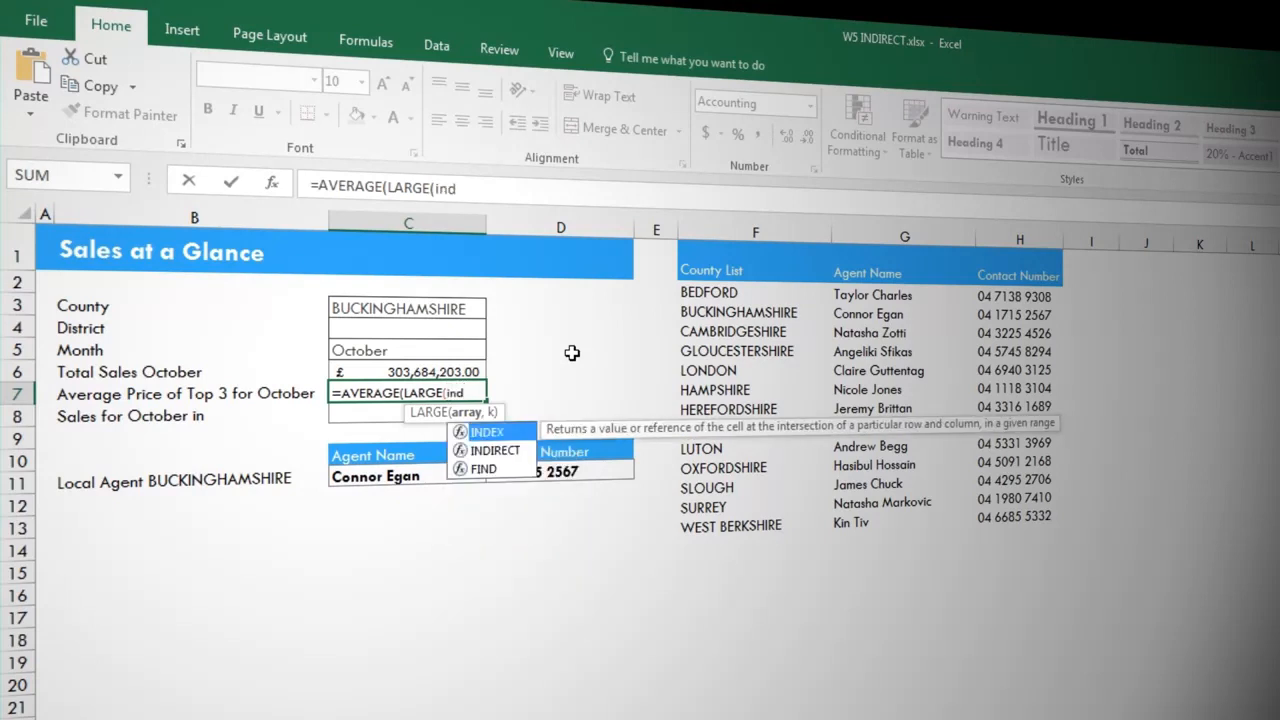
{"action": "key", "text": "Down"}
{"action": "key", "text": "Tab"}
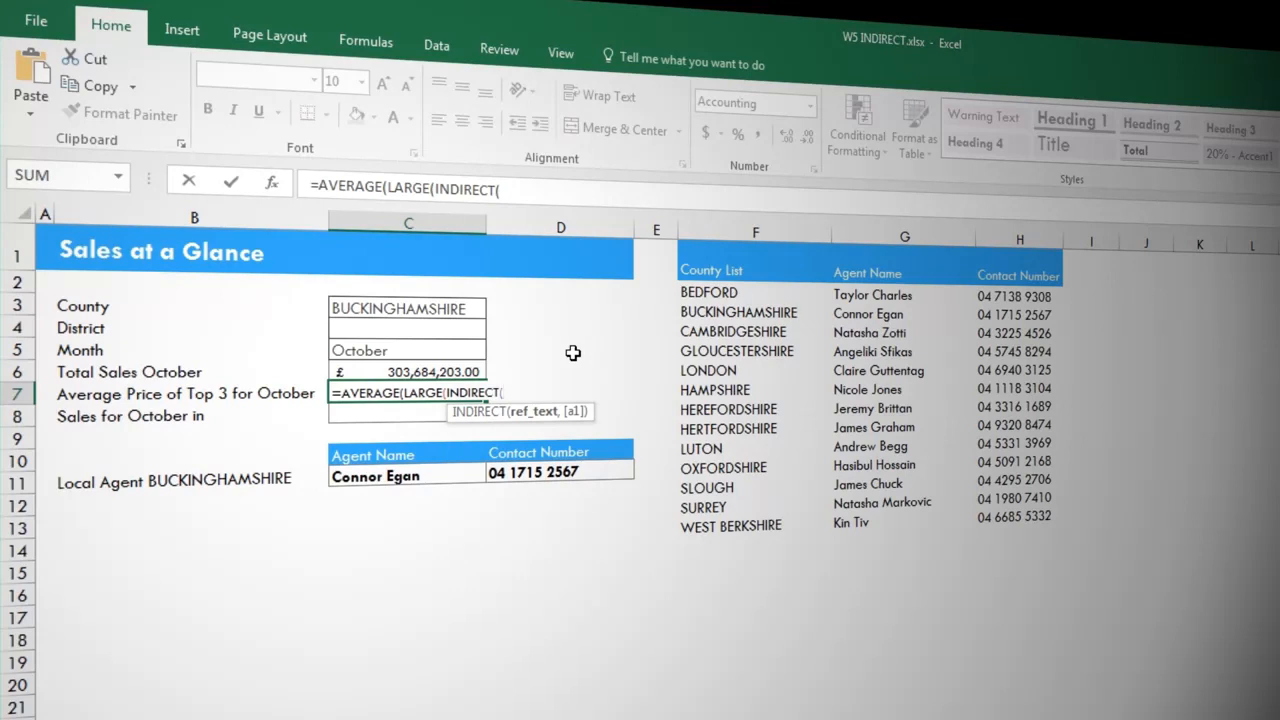
{"action": "left_click", "coordinate": [429, 347]}
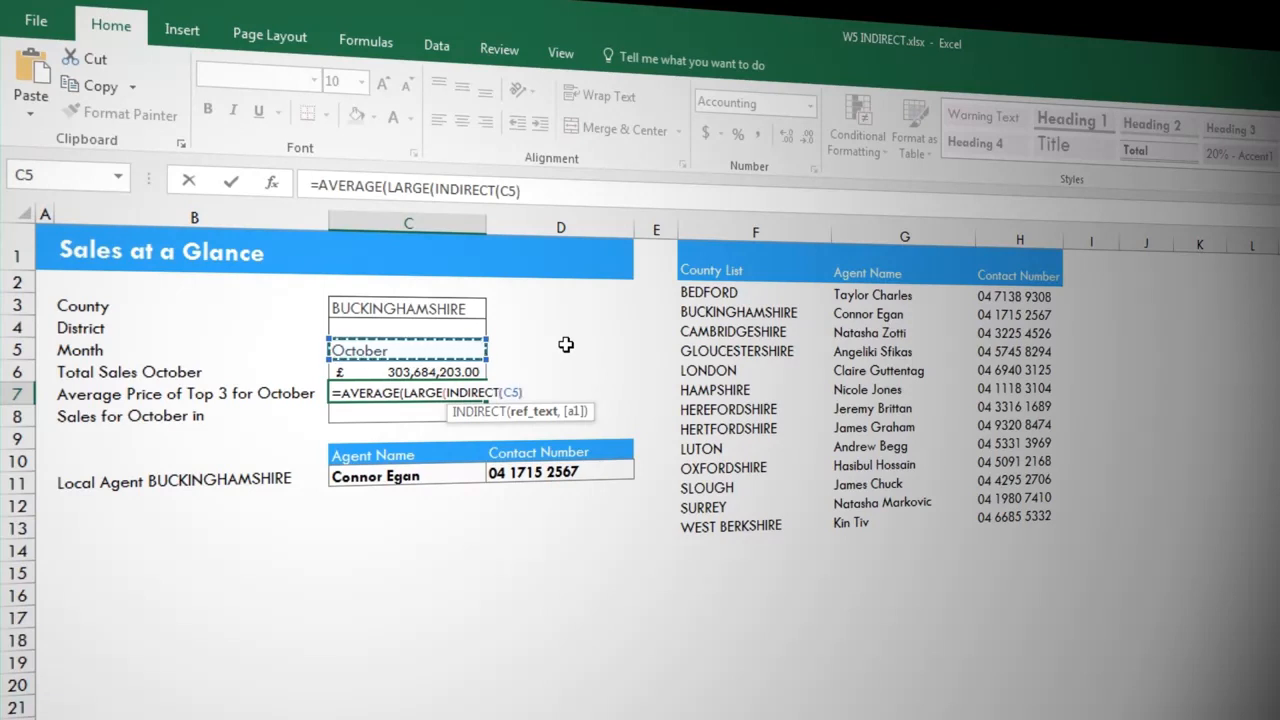
{"action": "type", "text": "),"}
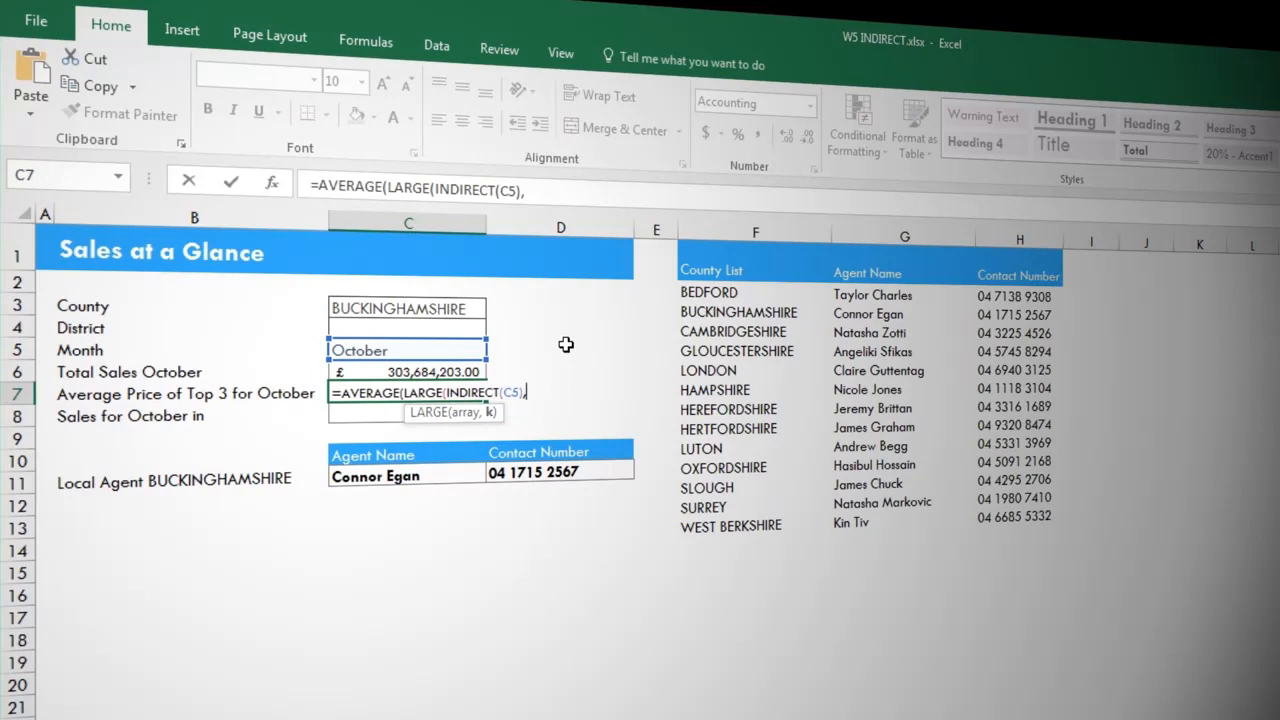
Complete the C7 formula with ROW(1:3) as the k argument and enter it as an array formula.
{"action": "type", "text": "row("}
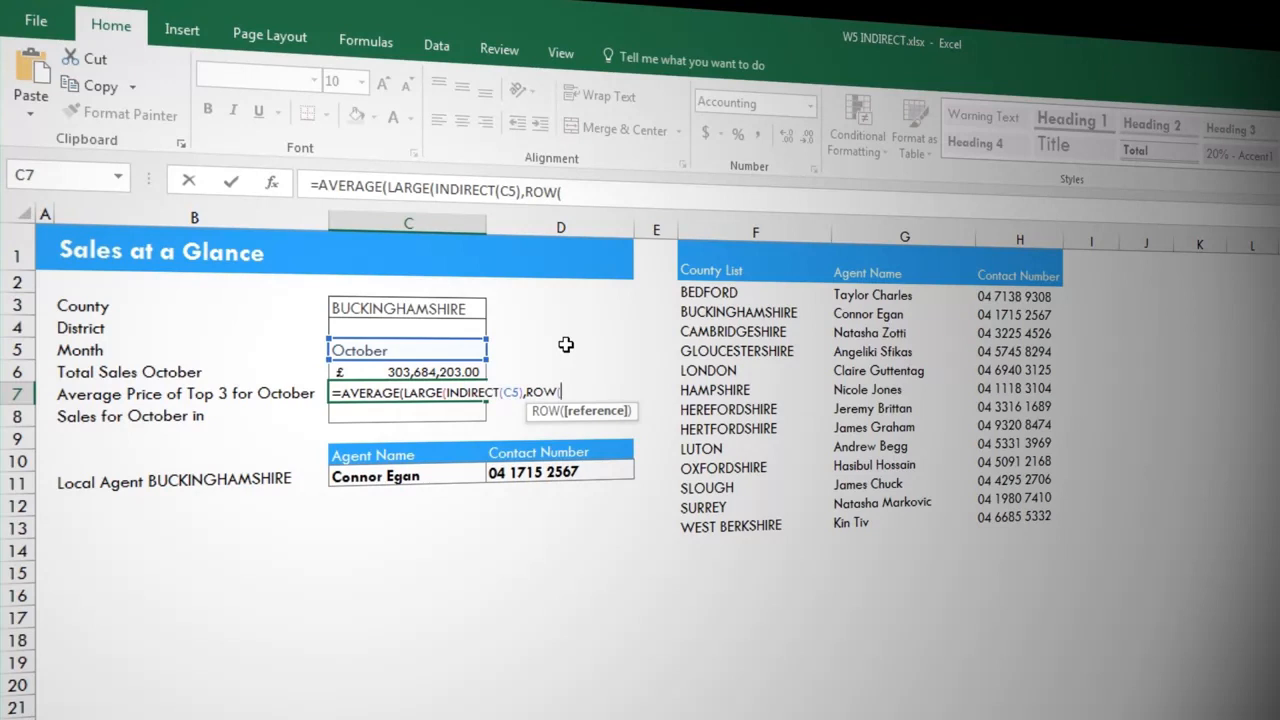
{"action": "type", "text": "1:3)"}
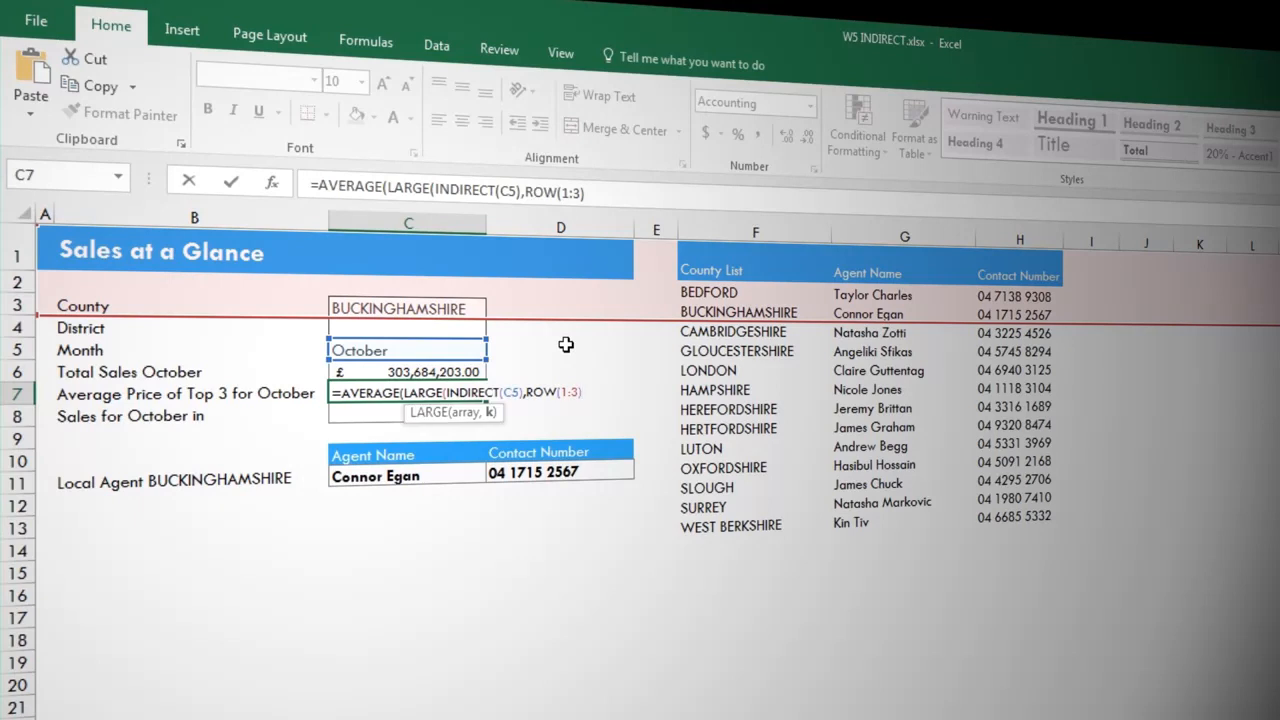
{"action": "type", "text": "))"}
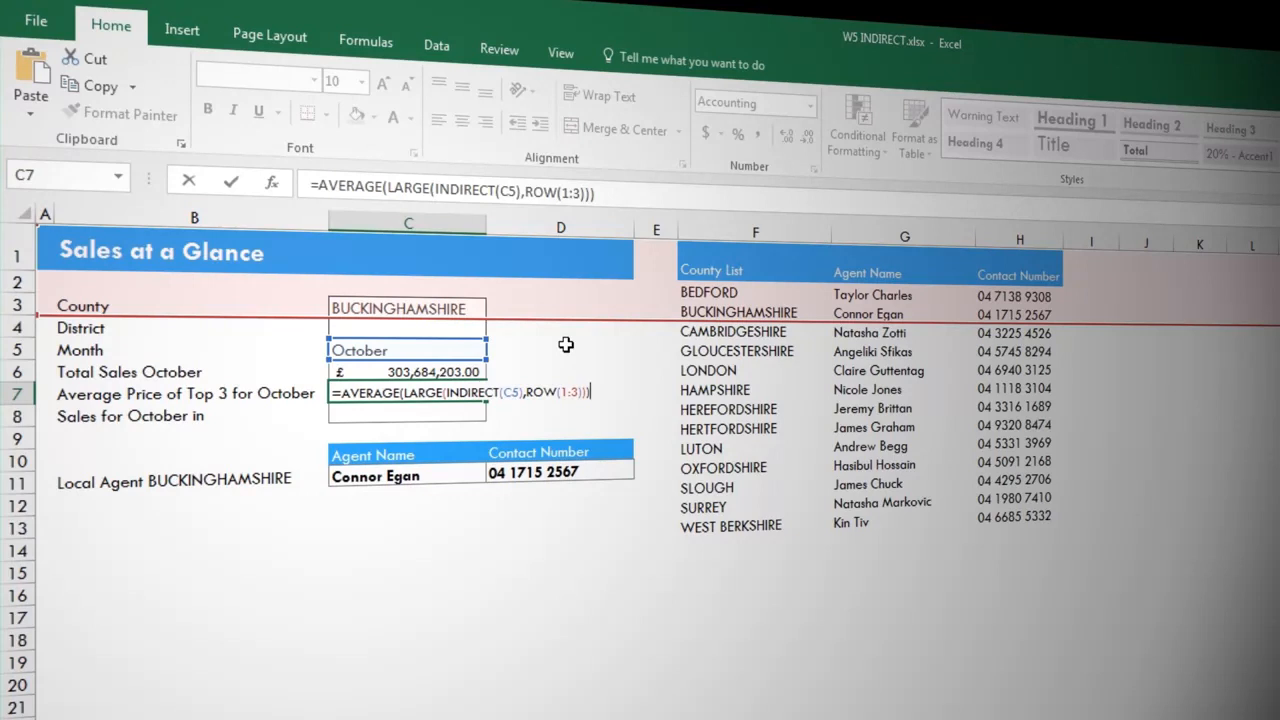
{"action": "key", "text": "ctrl+shift+Return"}
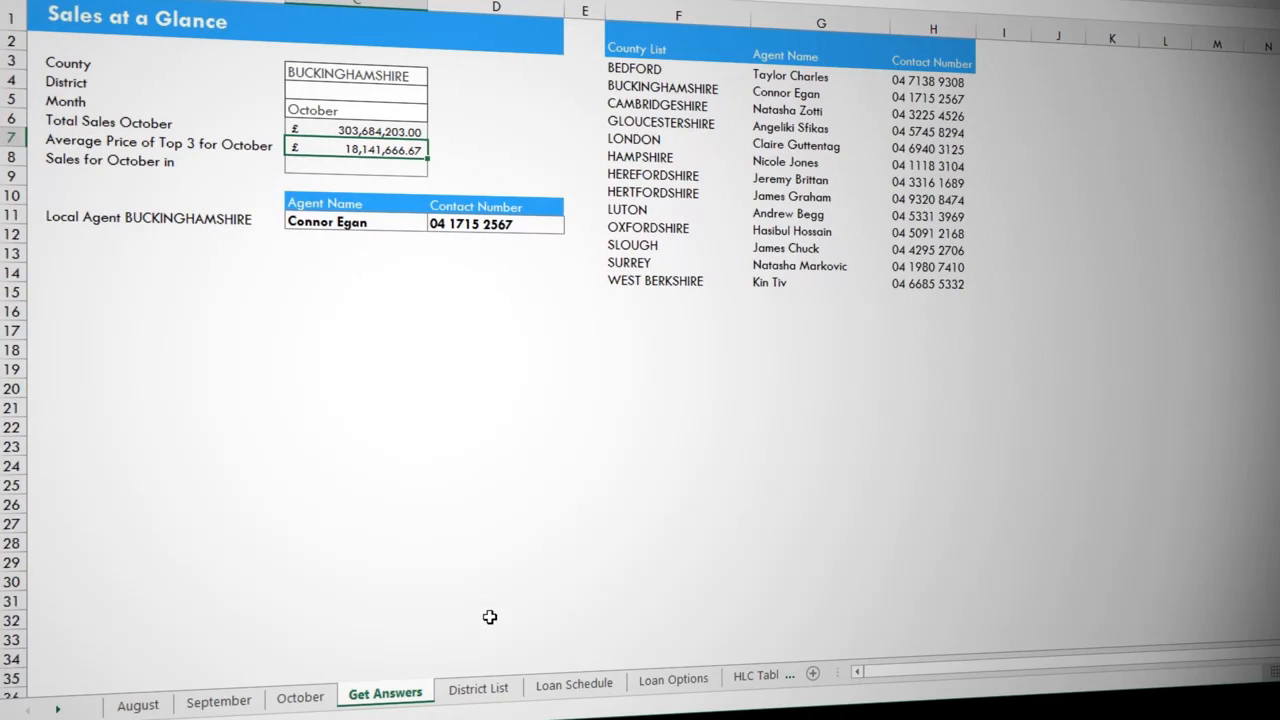
Review the District List sheet, and on Get Answers set the District cell C4's data validation to allow a List.
{"action": "left_click", "coordinate": [486, 688]}
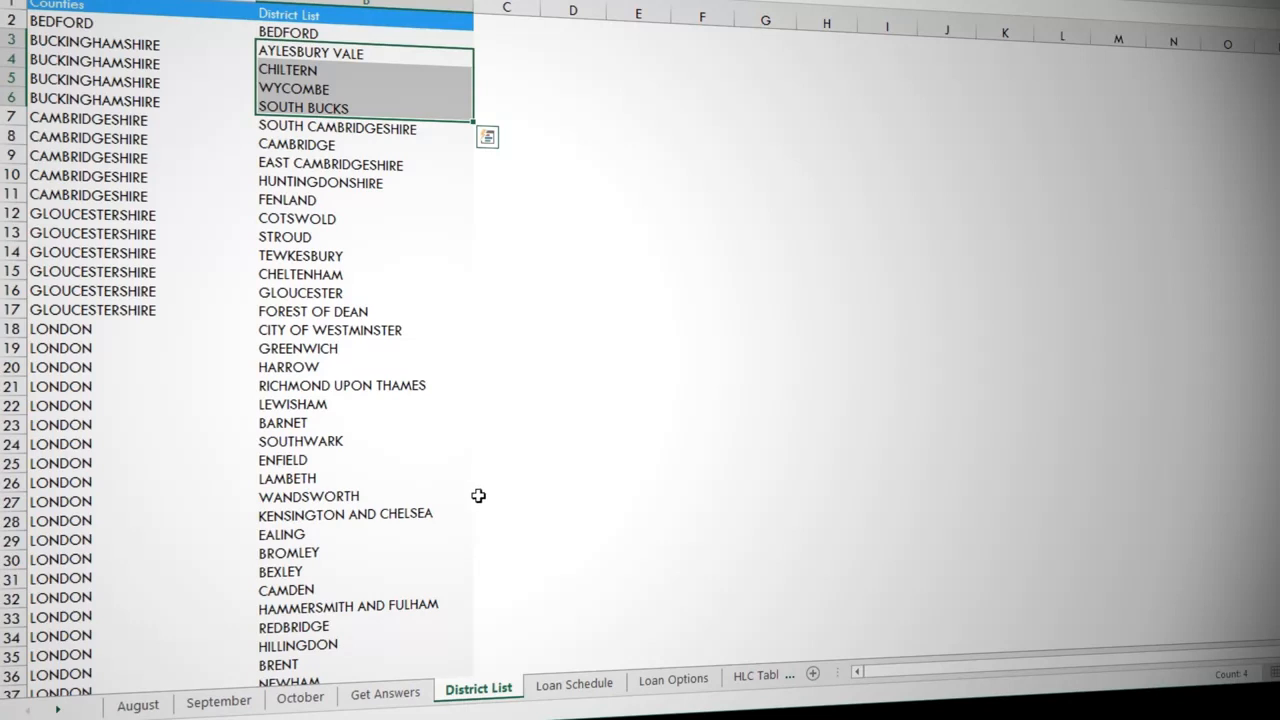
{"action": "left_click", "coordinate": [380, 697]}
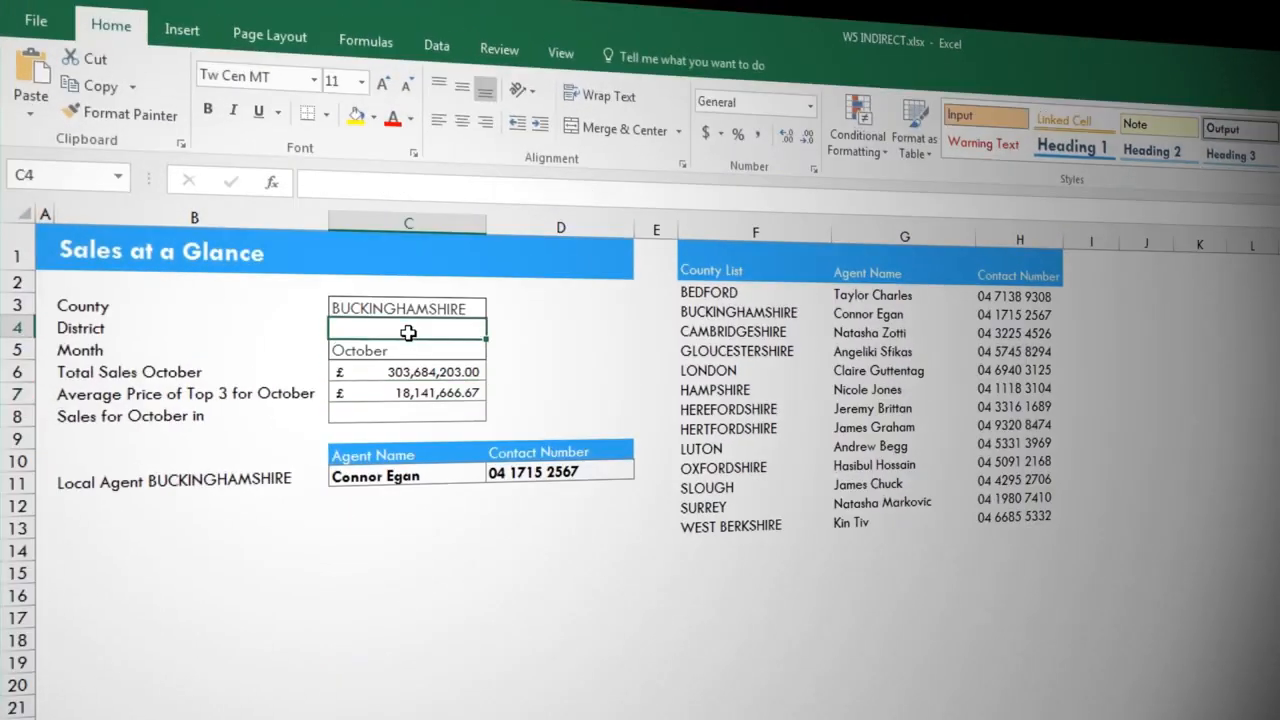
{"action": "left_click", "coordinate": [440, 48]}
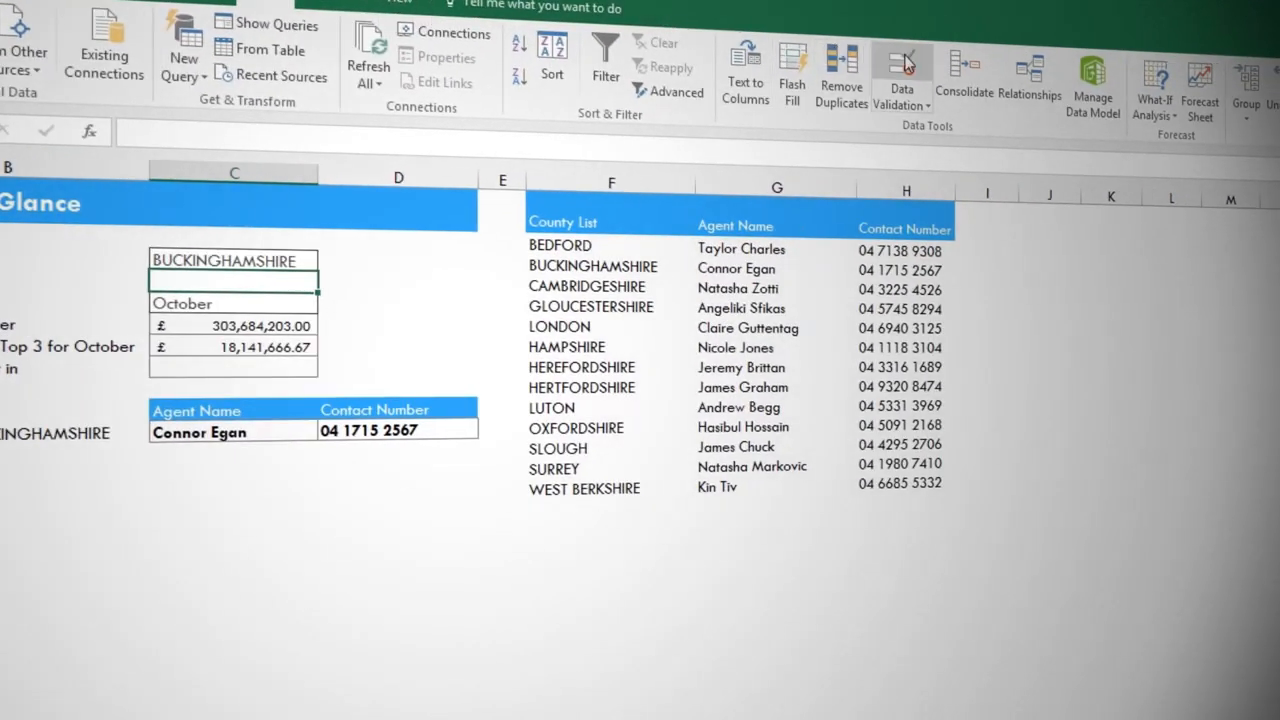
{"action": "left_click", "coordinate": [938, 106]}
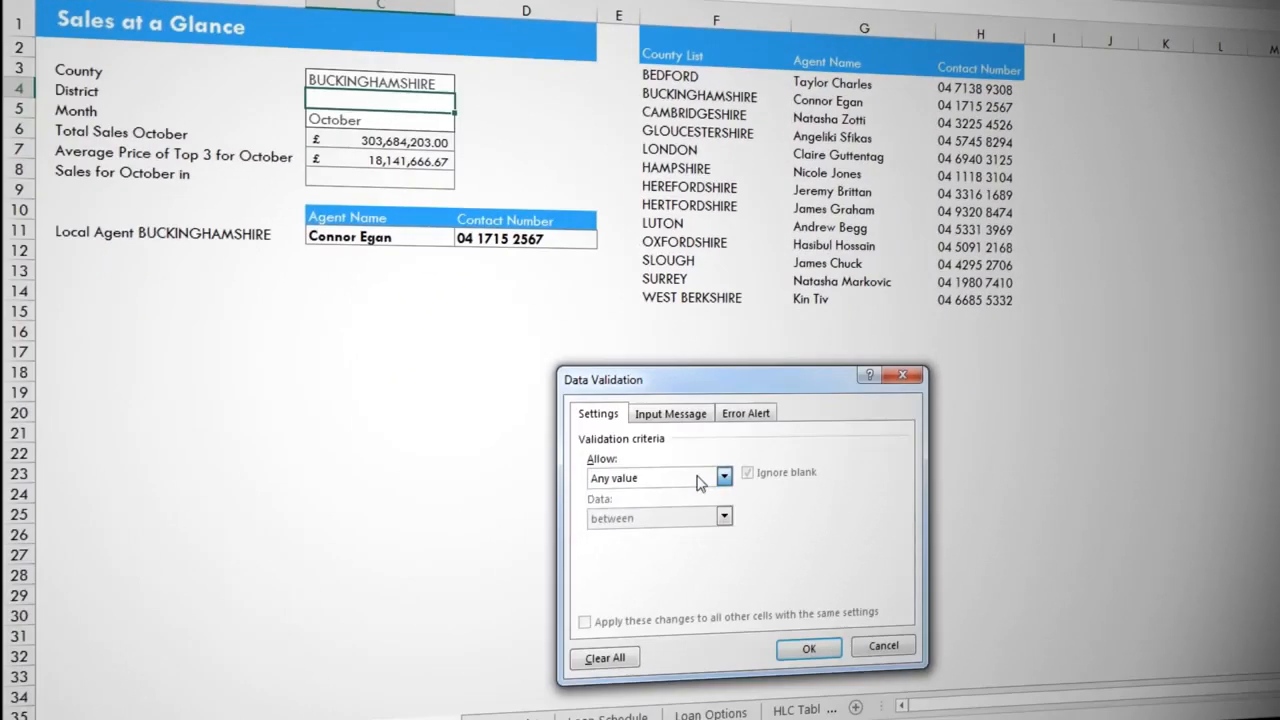
{"action": "left_click", "coordinate": [697, 482]}
{"action": "left_click", "coordinate": [680, 538]}
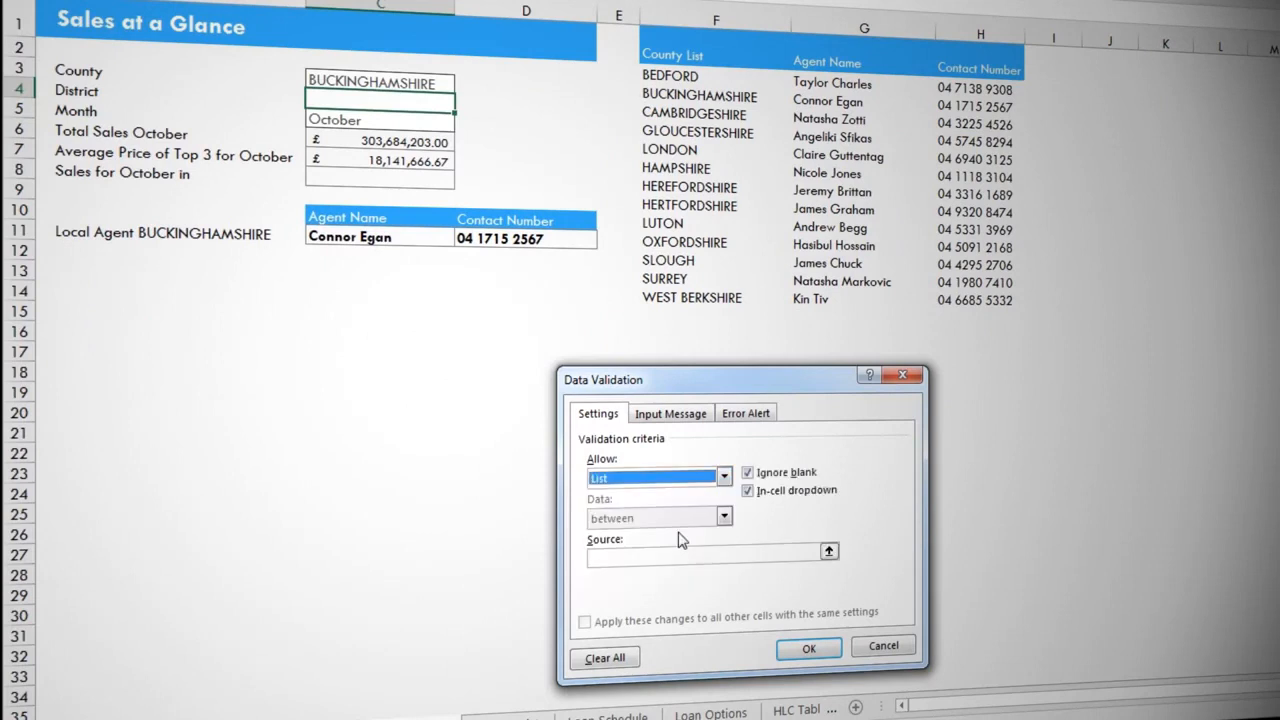
Set the District validation's source to =indirect($C$3) so the choices depend on the selected county, and apply it.
{"action": "left_click", "coordinate": [672, 553]}
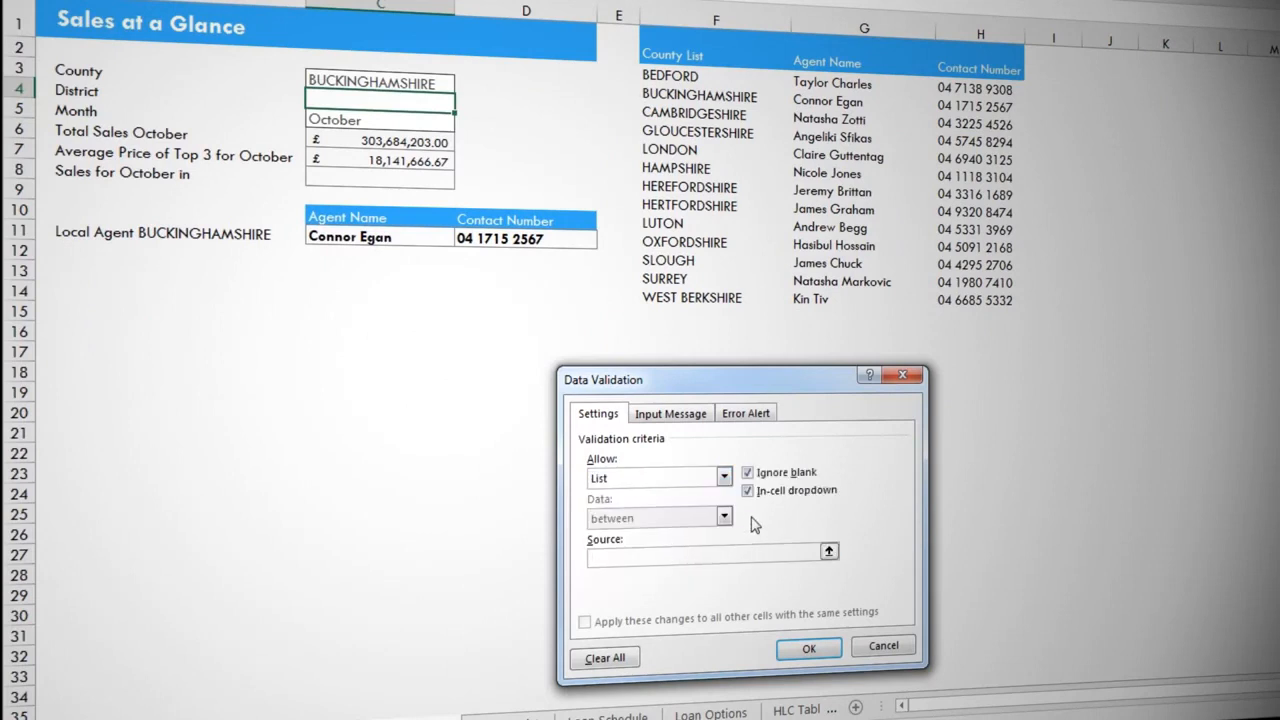
{"action": "type", "text": "=indirect("}
{"action": "left_click", "coordinate": [360, 82]}
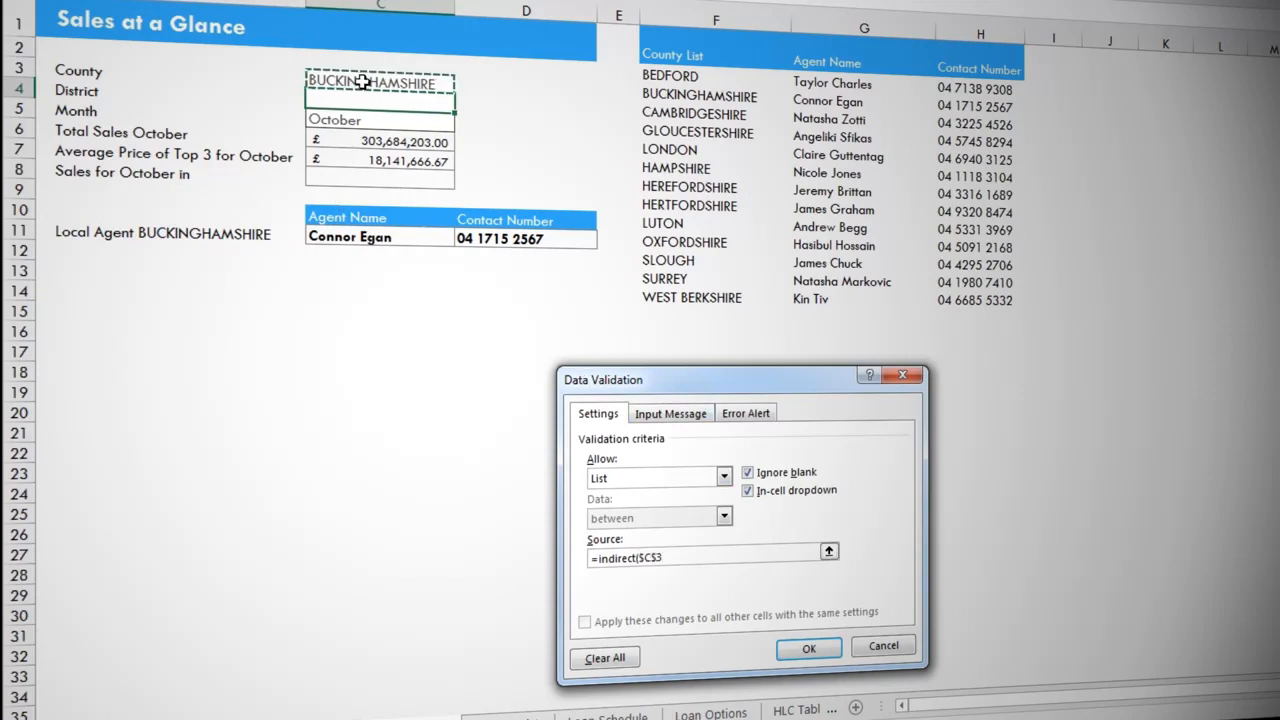
{"action": "type", "text": ")"}
{"action": "left_click", "coordinate": [809, 648]}
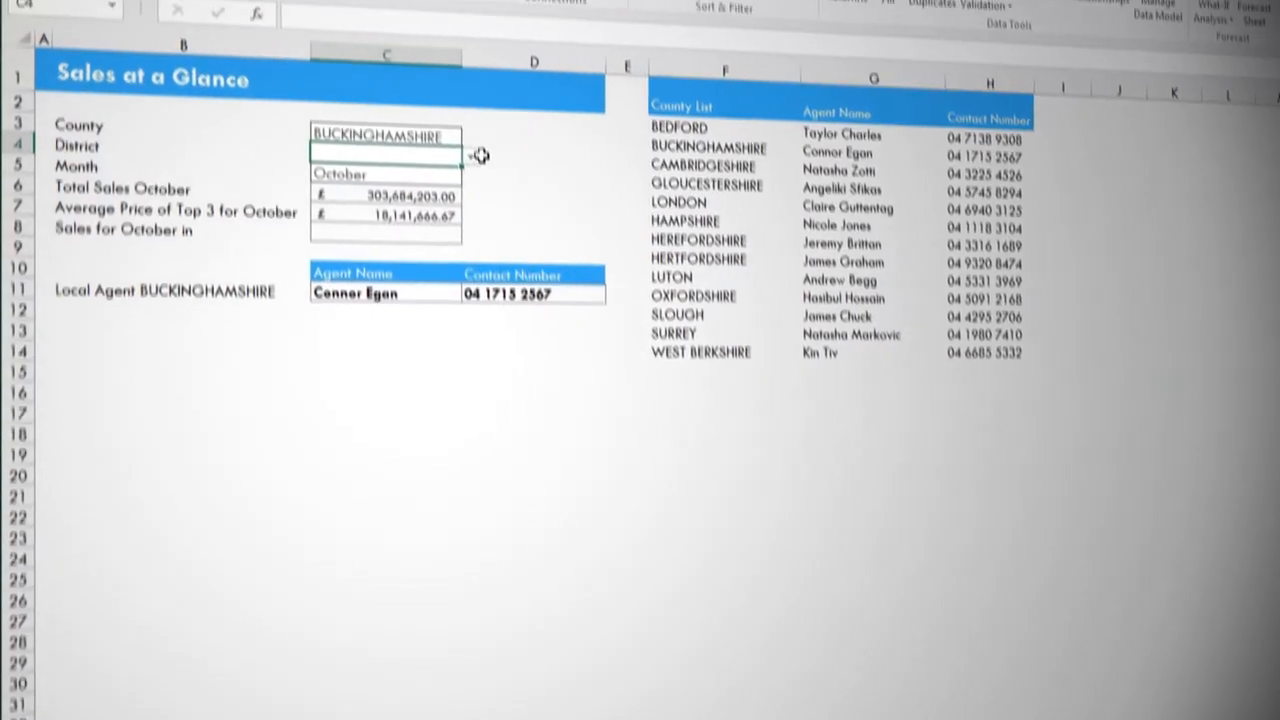
Check the district choices offered for BUCKINGHAMSHIRE, and switch the County to BEDFORD to check its district choices.
{"action": "left_click", "coordinate": [474, 155]}
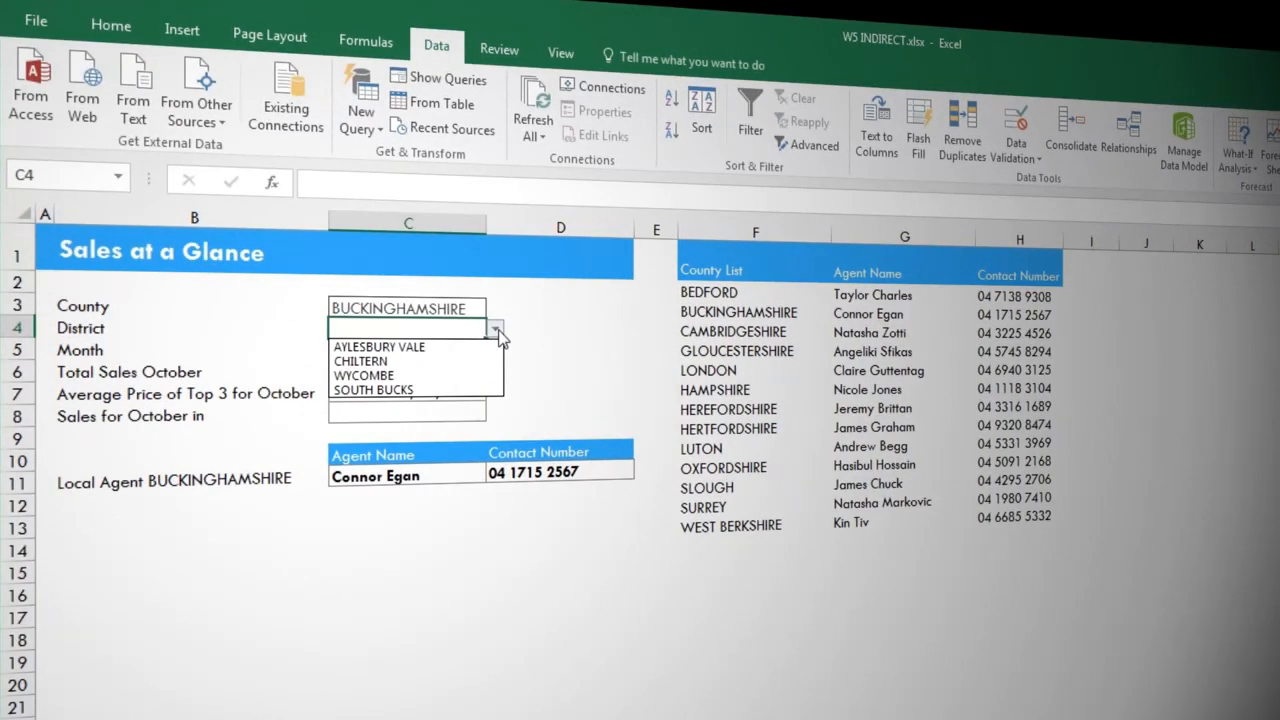
{"action": "left_click", "coordinate": [496, 332]}
{"action": "left_click", "coordinate": [463, 305]}
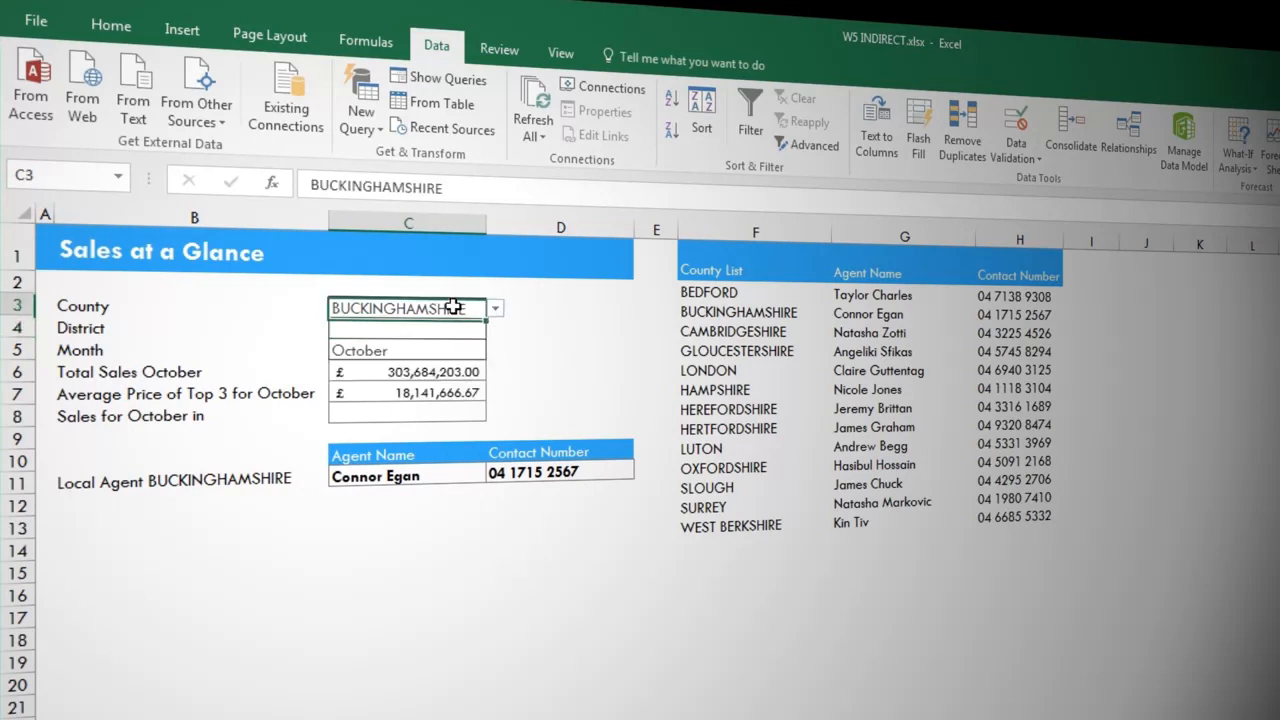
{"action": "left_click", "coordinate": [495, 309]}
{"action": "left_click", "coordinate": [491, 331]}
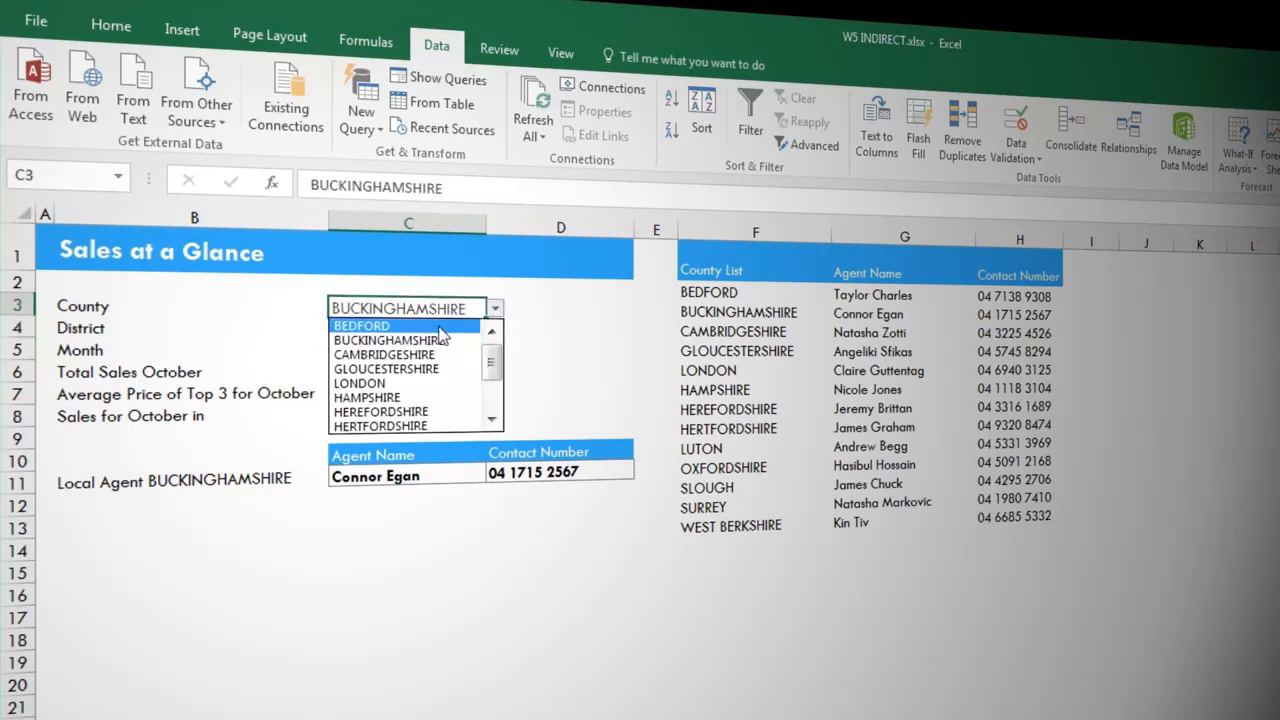
{"action": "left_click", "coordinate": [443, 326]}
{"action": "left_click", "coordinate": [451, 328]}
{"action": "left_click", "coordinate": [495, 330]}
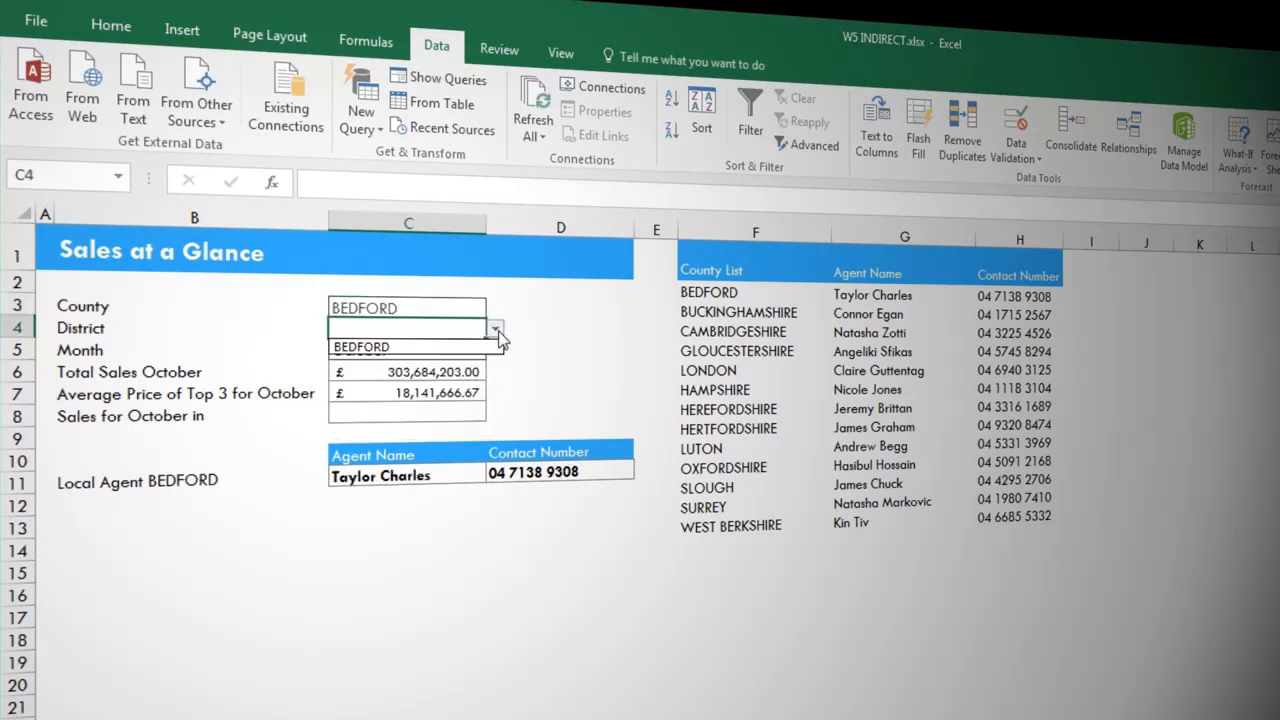
{"action": "left_click", "coordinate": [496, 332]}
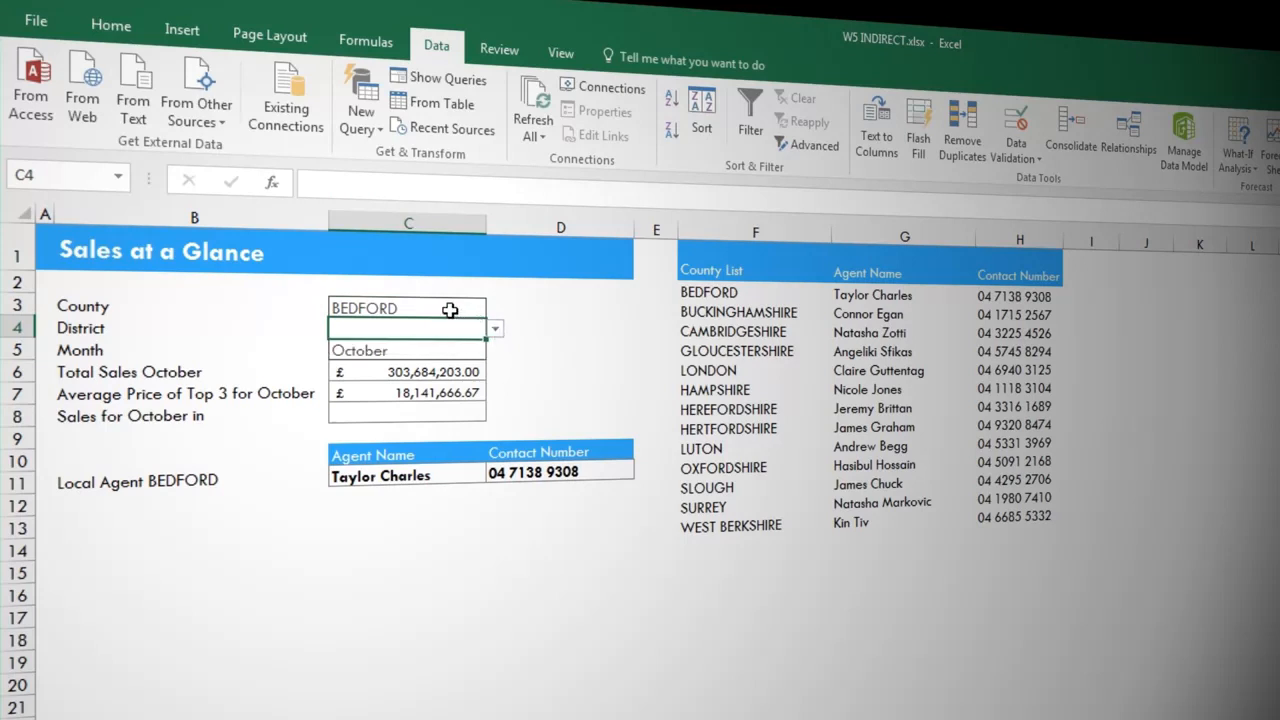
Set the County in C3 to BUCKINGHAMSHIRE and choose CHILTERN as the District in C4.
{"action": "left_click", "coordinate": [450, 310]}
{"action": "left_click", "coordinate": [494, 309]}
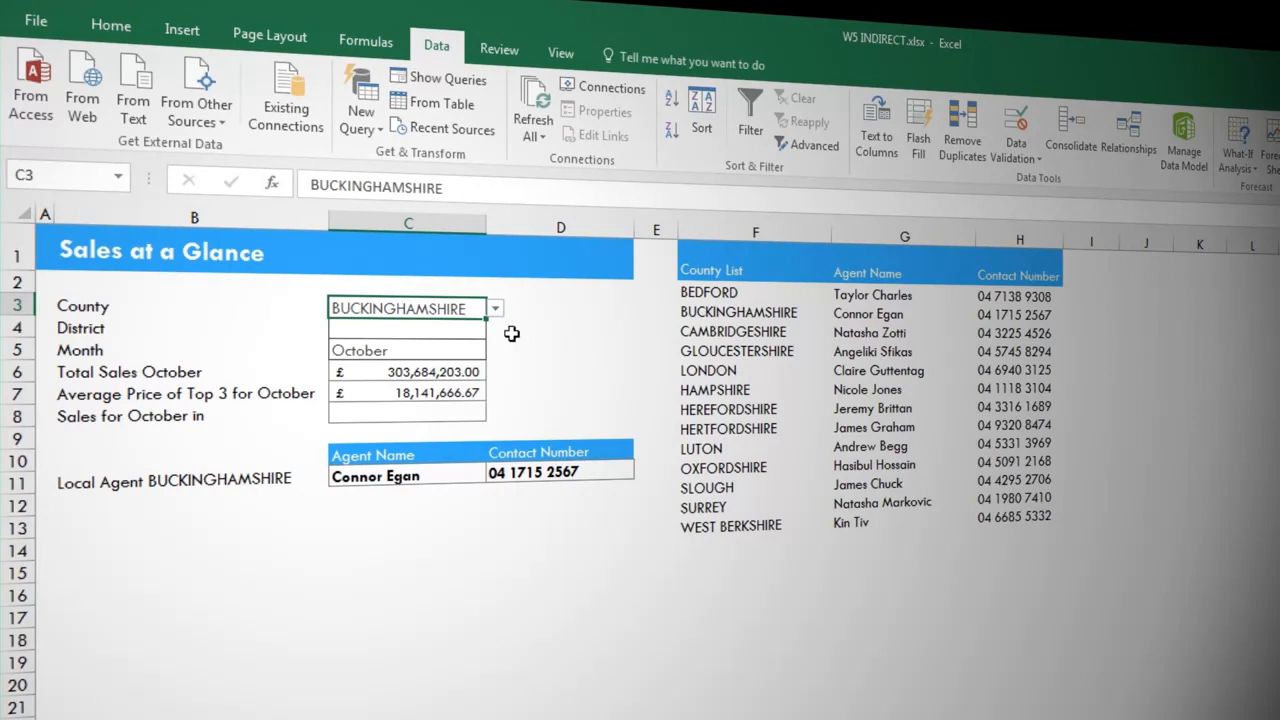
{"action": "left_click", "coordinate": [465, 330]}
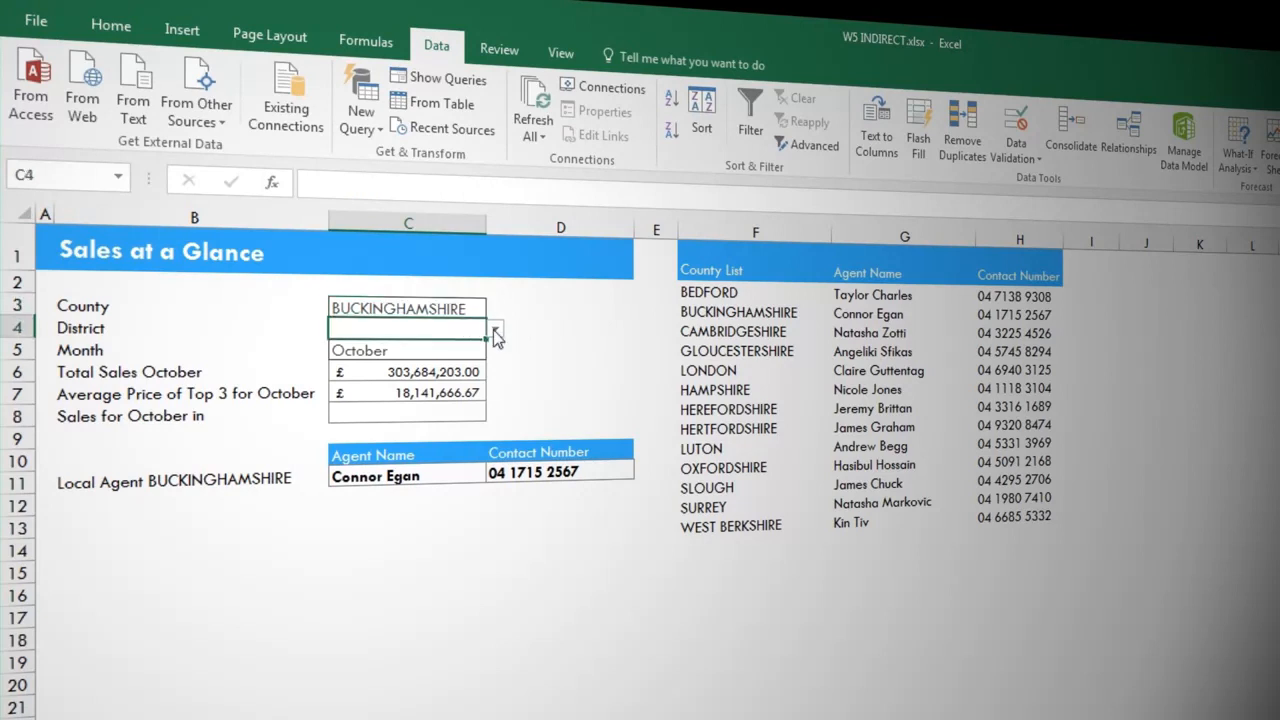
{"action": "left_click", "coordinate": [495, 333]}
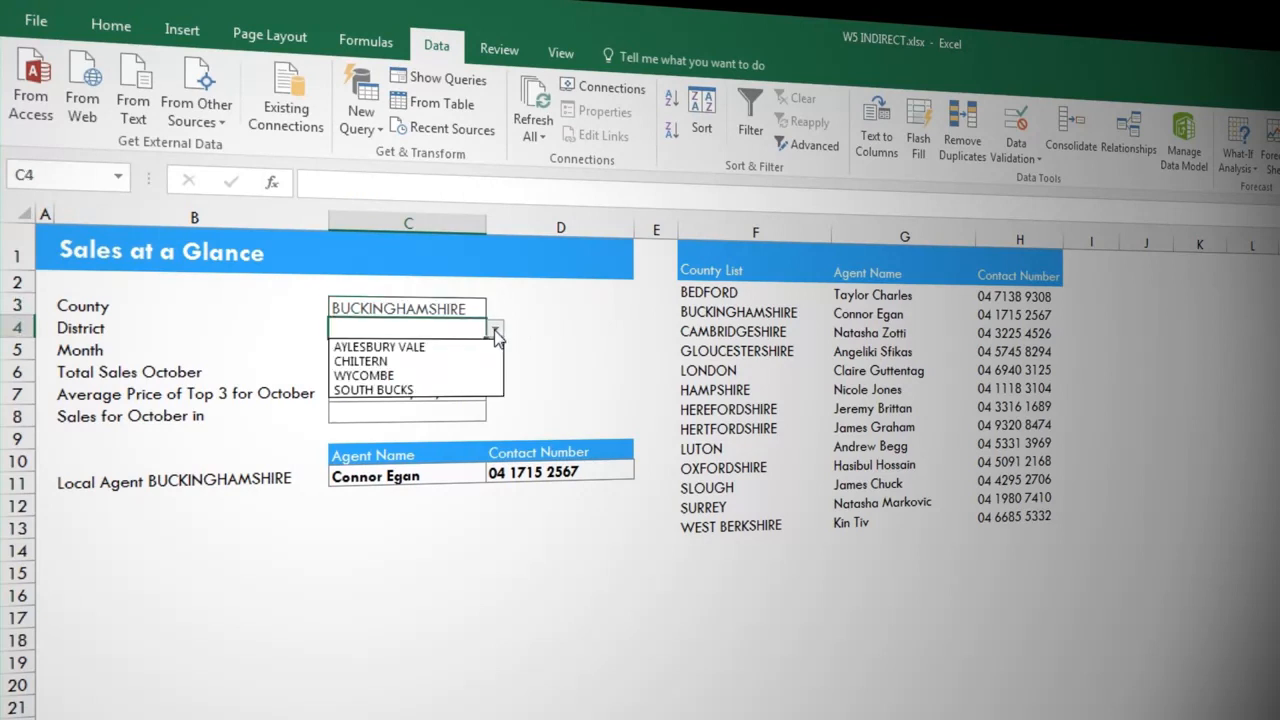
{"action": "left_click", "coordinate": [463, 361]}
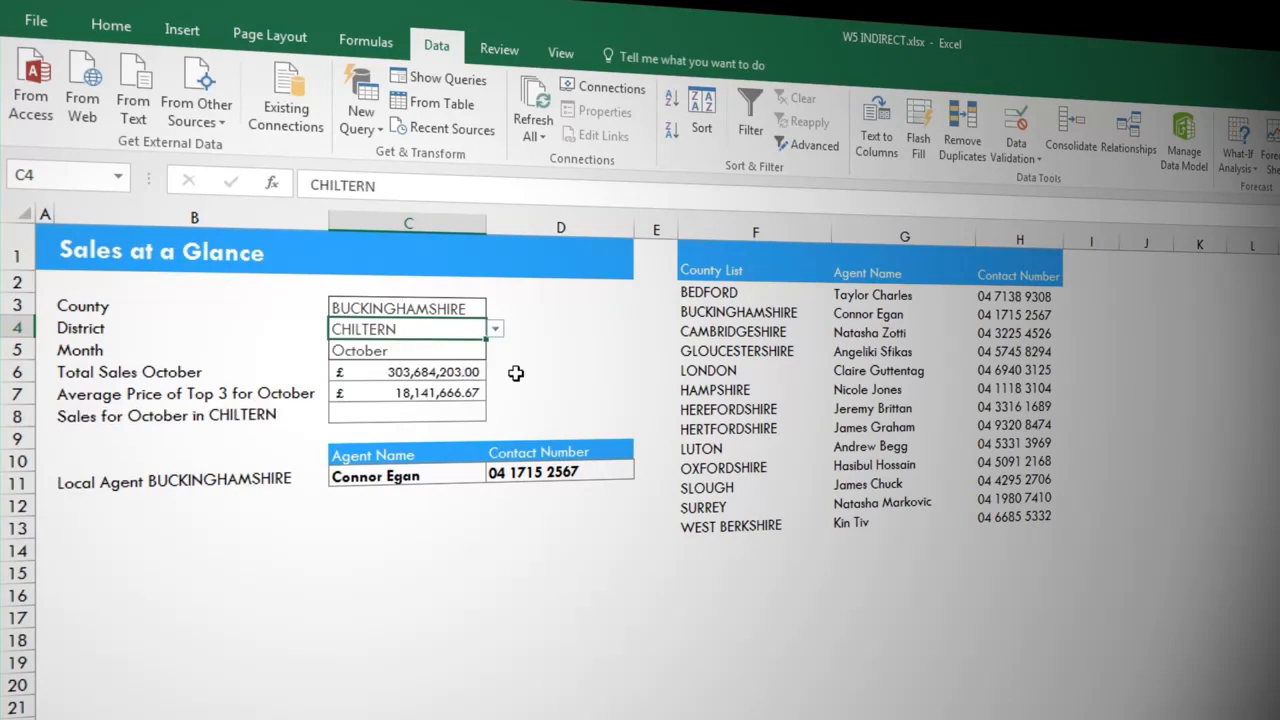
In C8, begin a SUMIFS formula whose sum range is INDIRECT(C5), taken from the Month cell.
{"action": "left_click", "coordinate": [452, 413]}
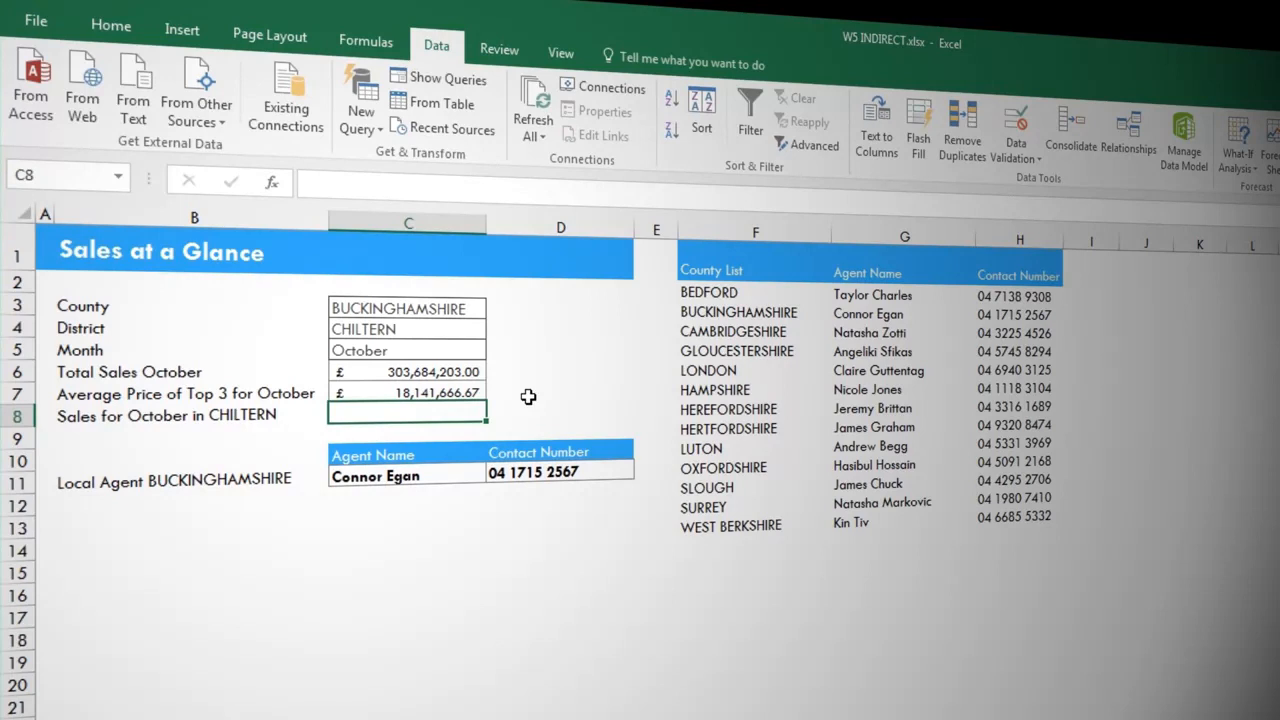
{"action": "type", "text": "=sumifs"}
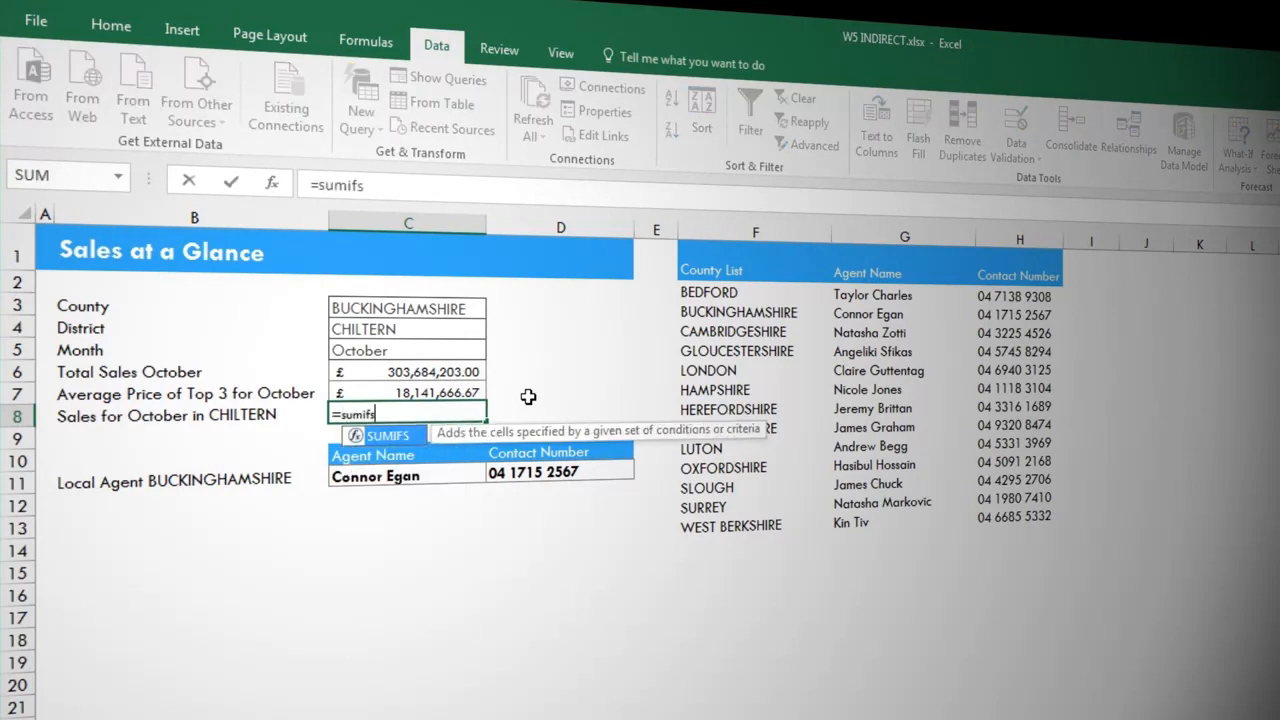
{"action": "key", "text": "Tab"}
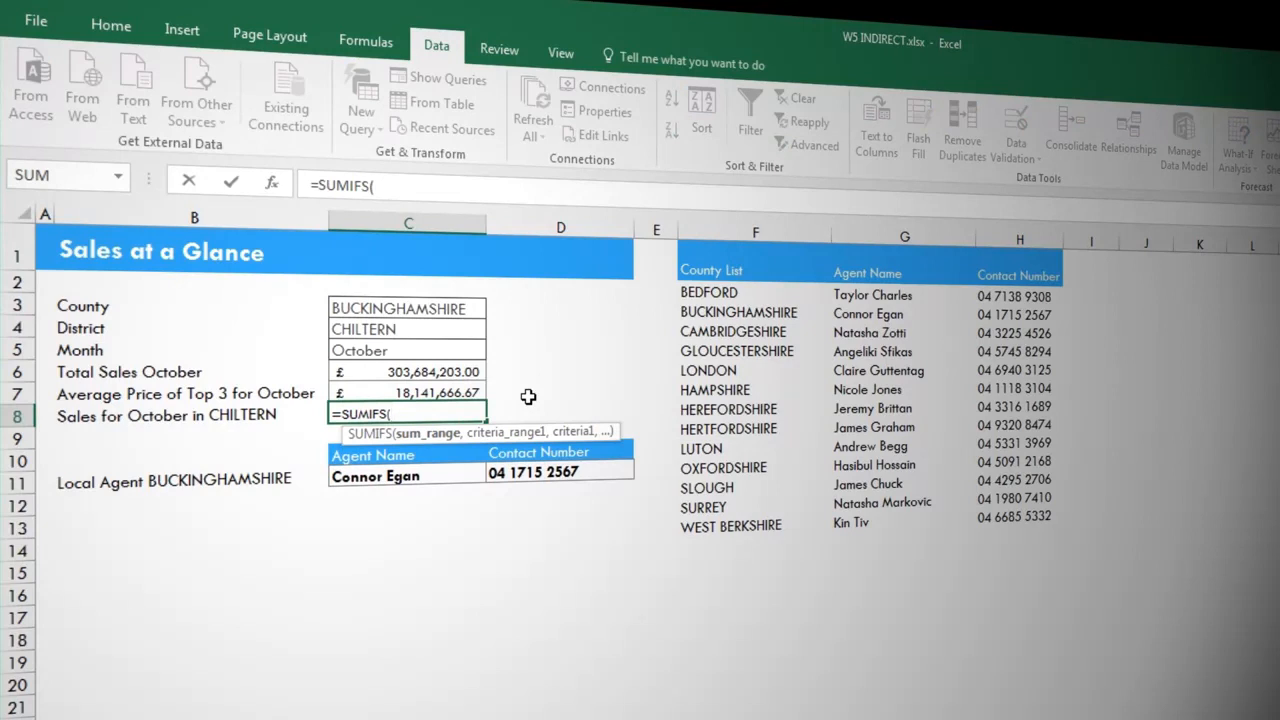
{"action": "type", "text": "indi"}
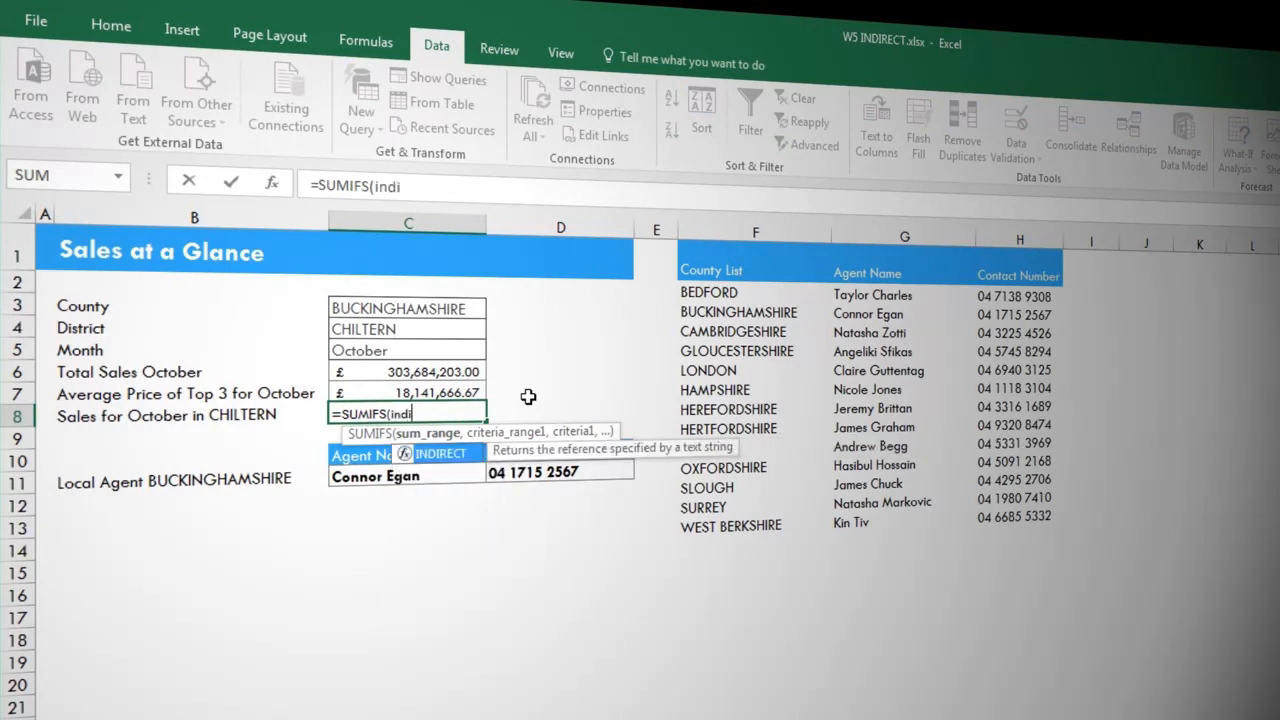
{"action": "key", "text": "Tab"}
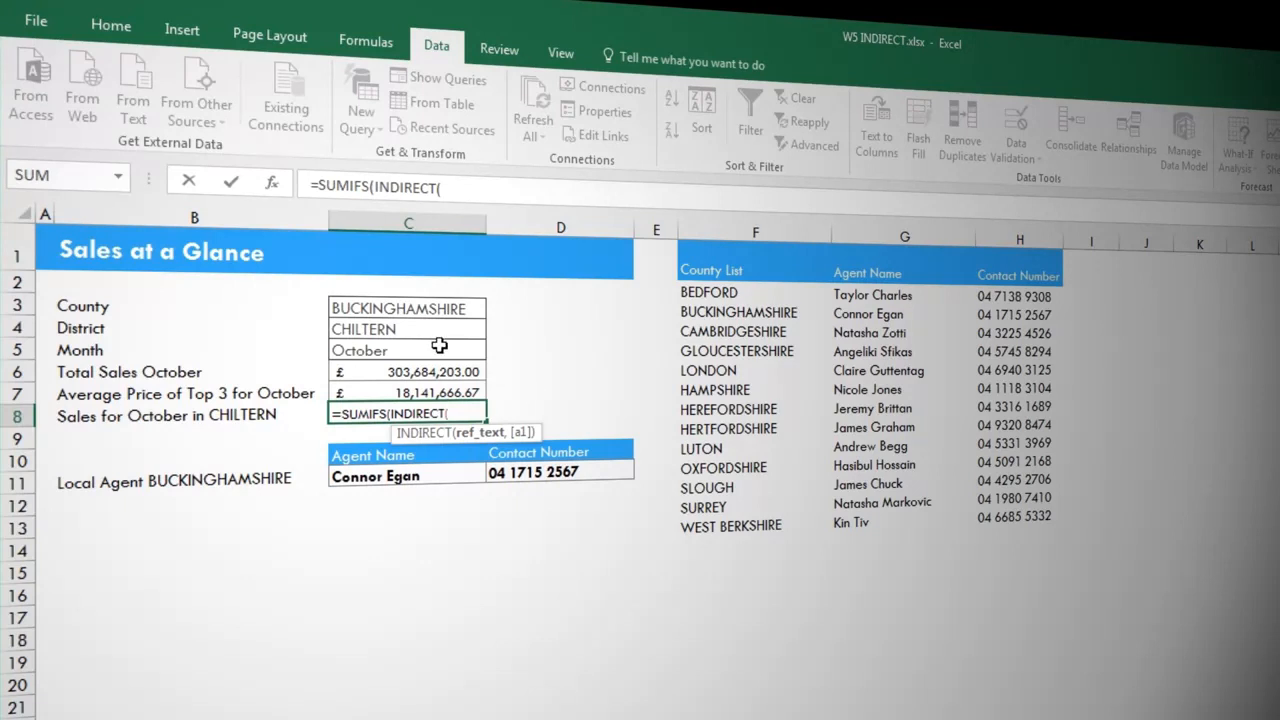
{"action": "left_click", "coordinate": [488, 353]}
{"action": "type", "text": ")"}
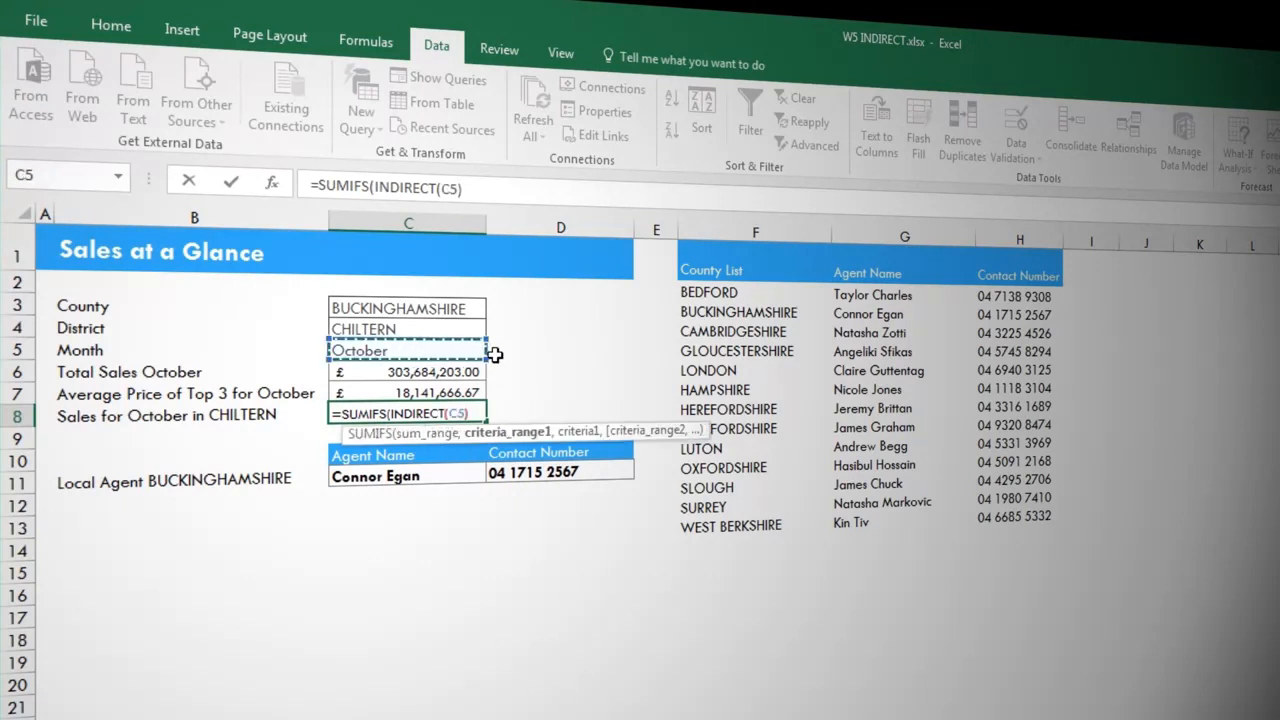
{"action": "type", "text": ","}
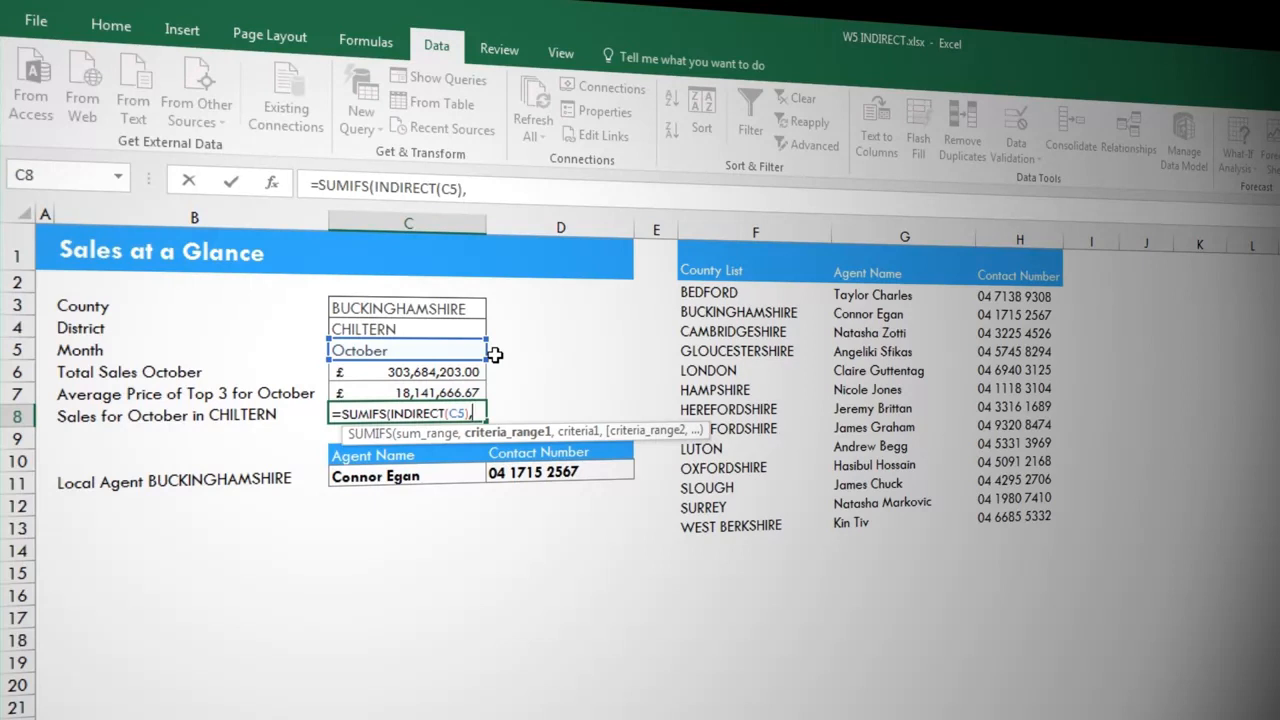
Add INDIRECT("Sales_"&C5&"[District]") as the first criteria range of the SUMIFS formula in C8.
{"action": "type", "text": "indir"}
{"action": "key", "text": "Tab"}
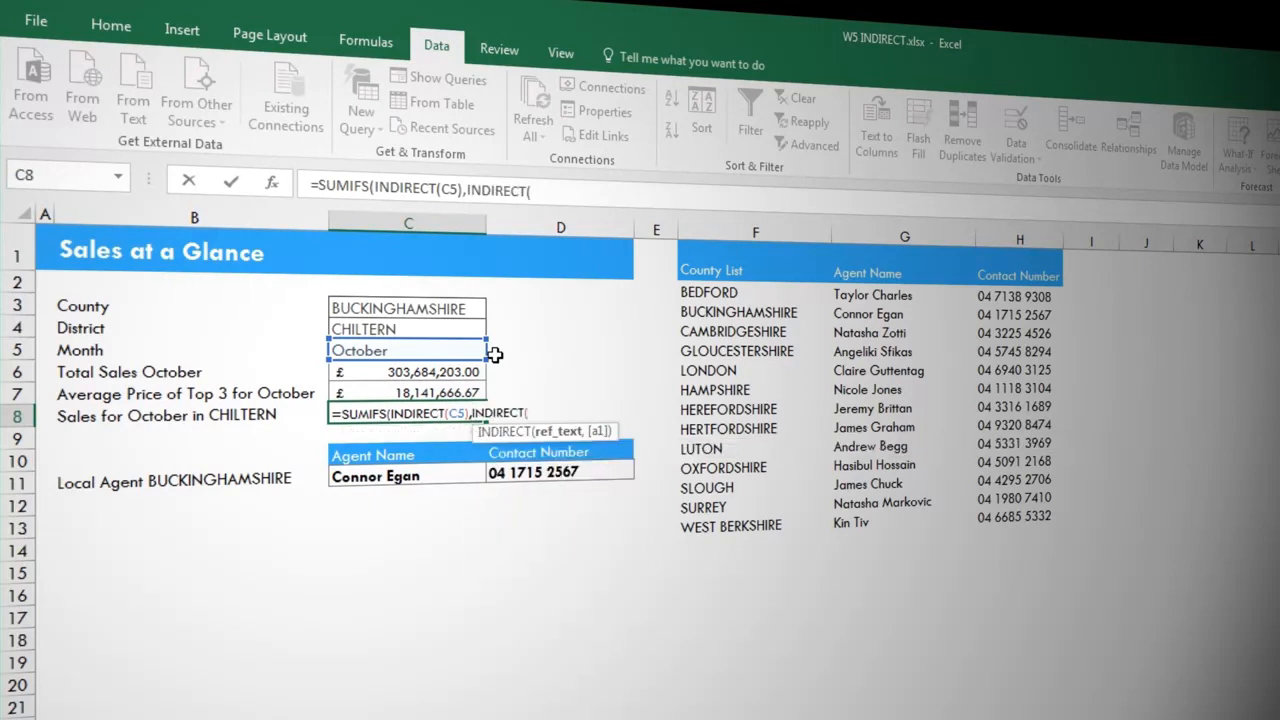
{"action": "type", "text": "\"Sales_\"&"}
{"action": "left_click", "coordinate": [499, 350]}
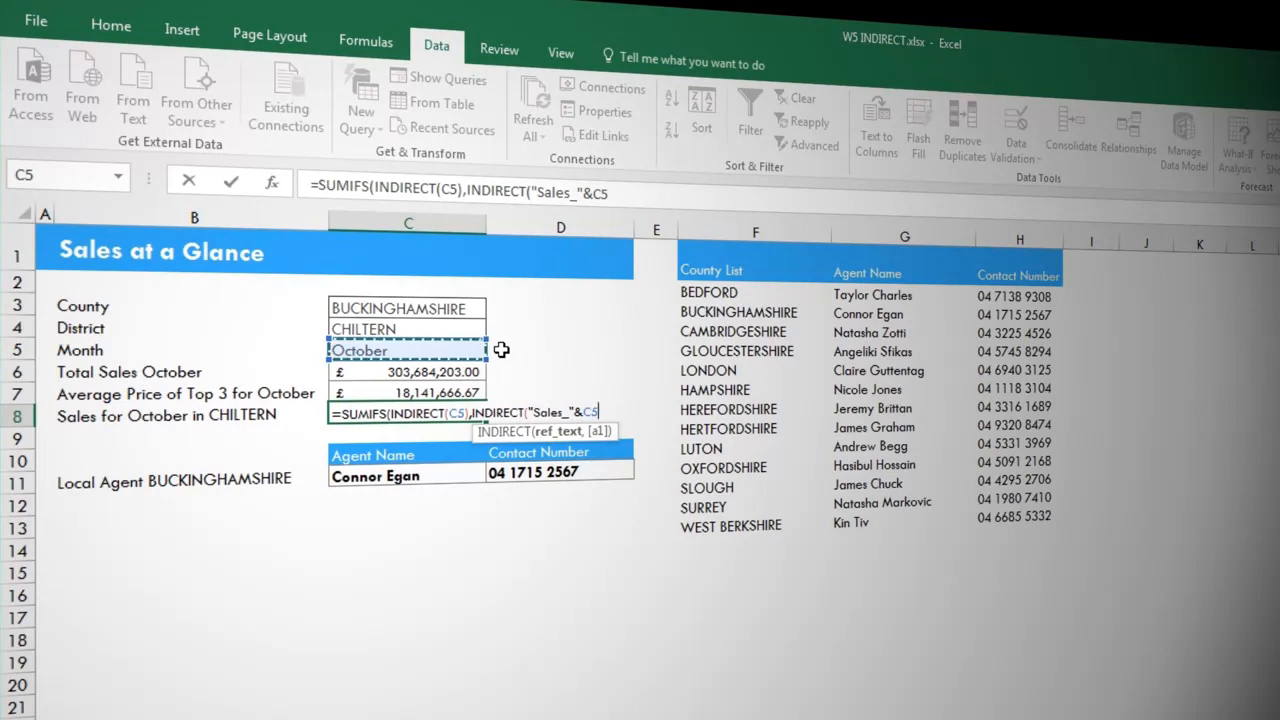
{"action": "type", "text": "&"}
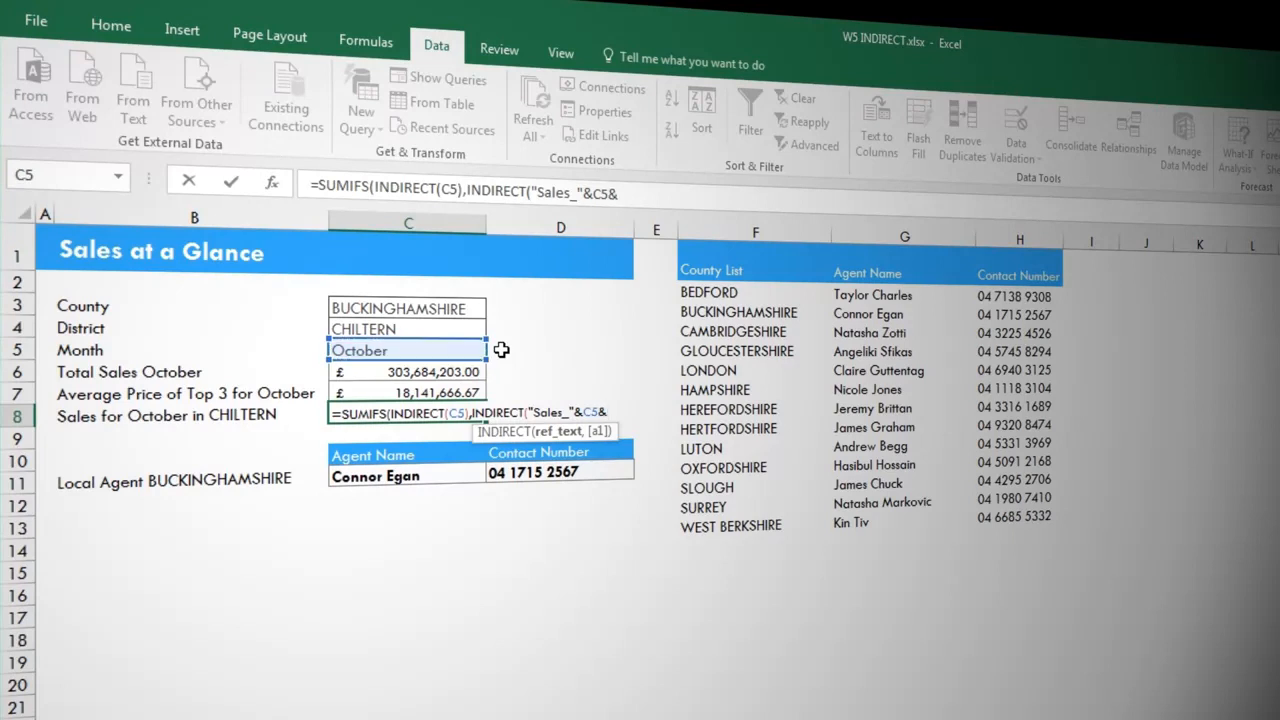
{"action": "type", "text": "\"[District]"}
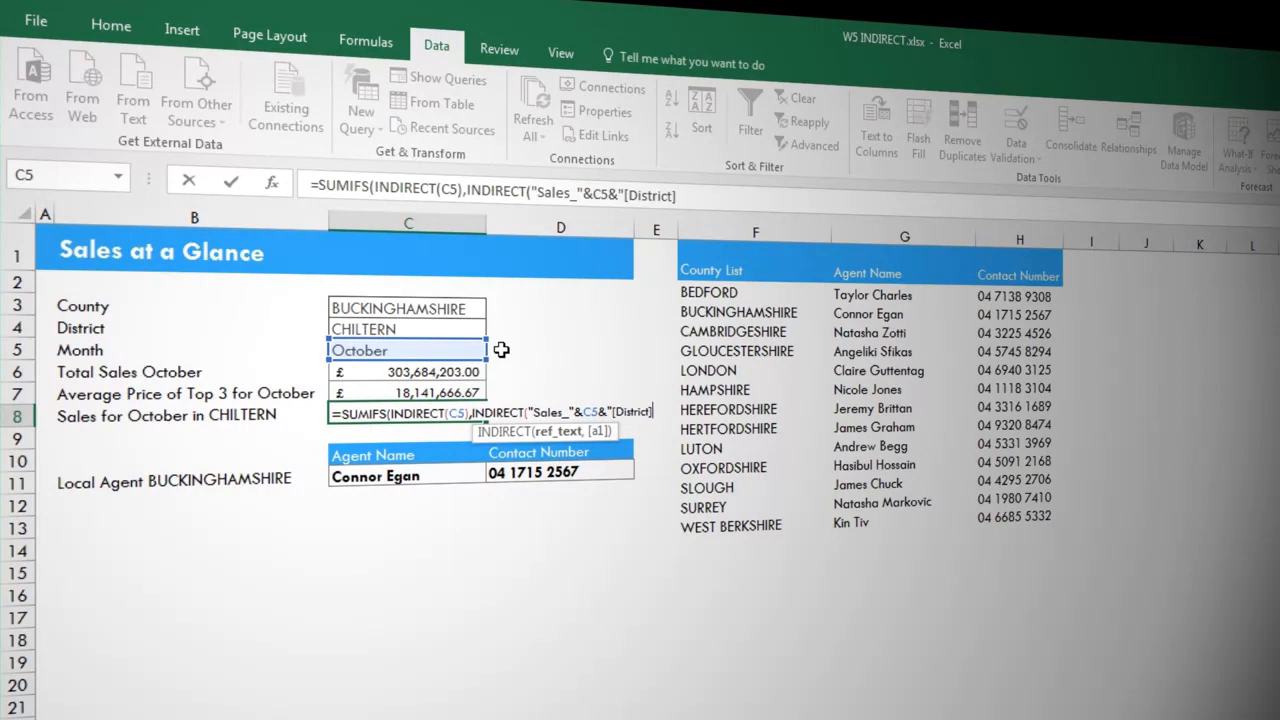
{"action": "type", "text": "\""}
{"action": "type", "text": ")"}
{"action": "type", "text": ","}
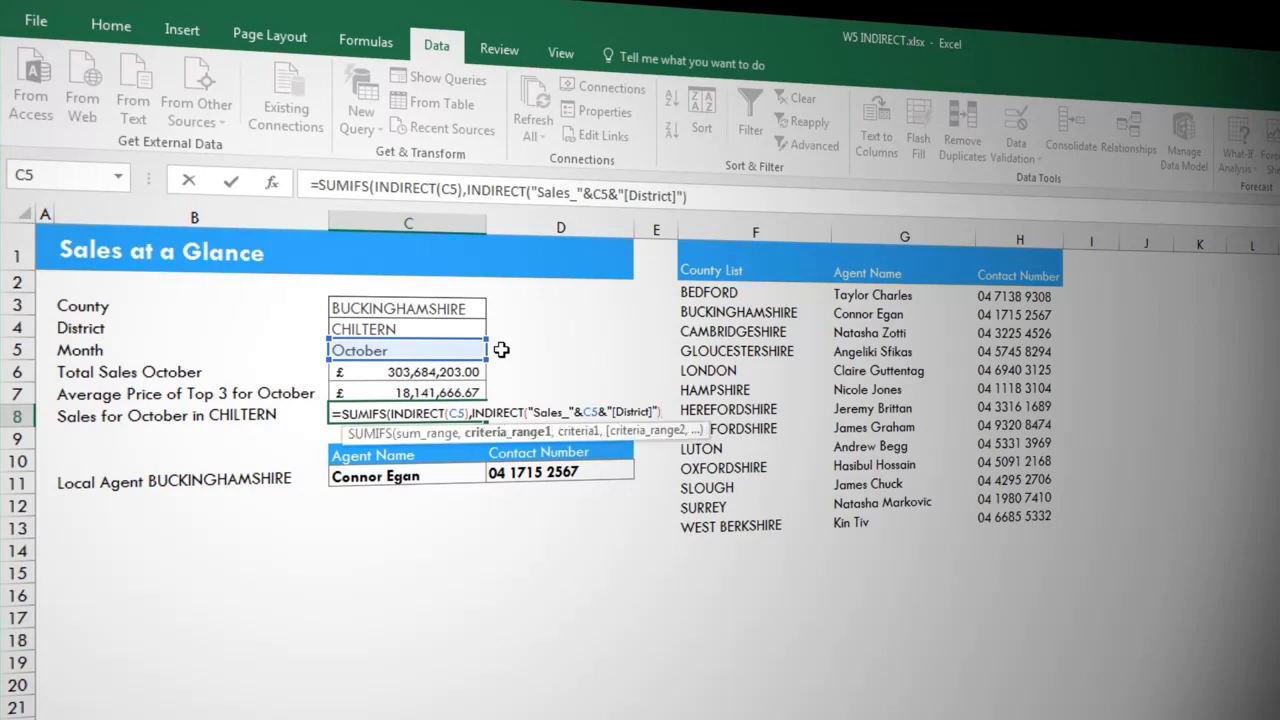
{"action": "type", "text": ","}
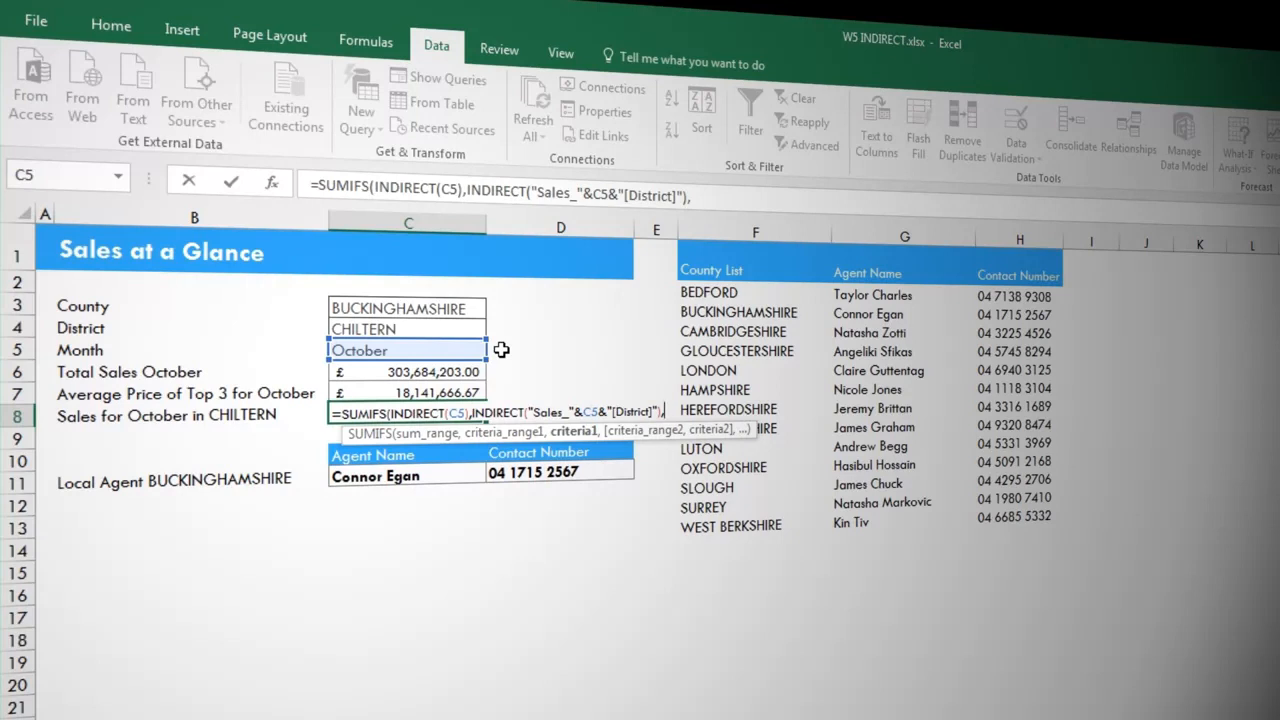
Use the District cell C4 as the criterion and complete the SUMIFS formula in C8.
{"action": "left_click", "coordinate": [480, 328]}
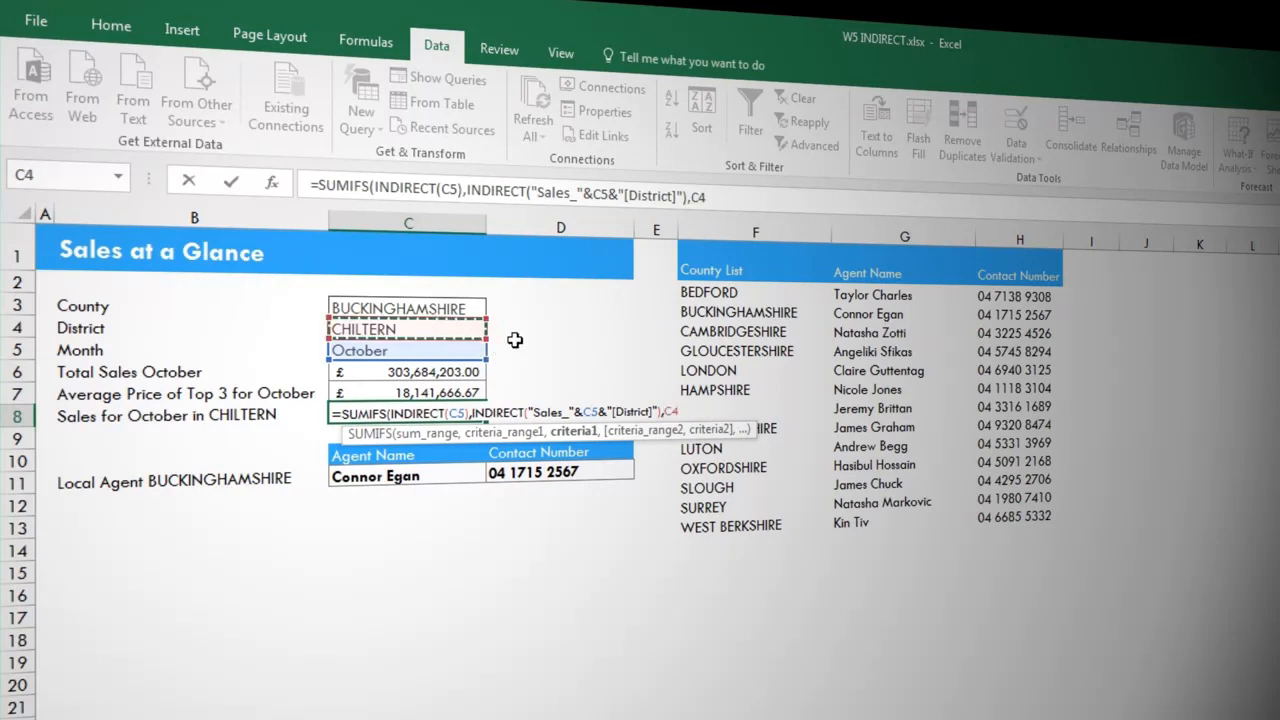
{"action": "type", "text": ")"}
{"action": "key", "text": "Return"}
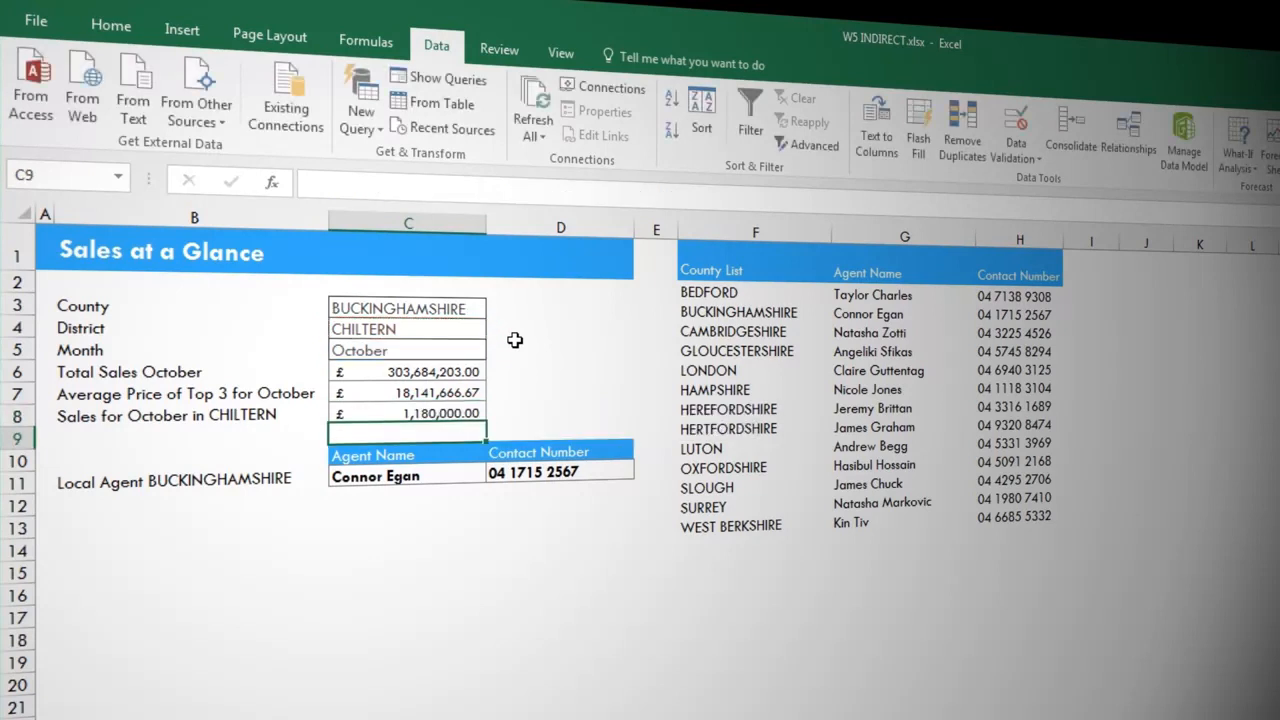